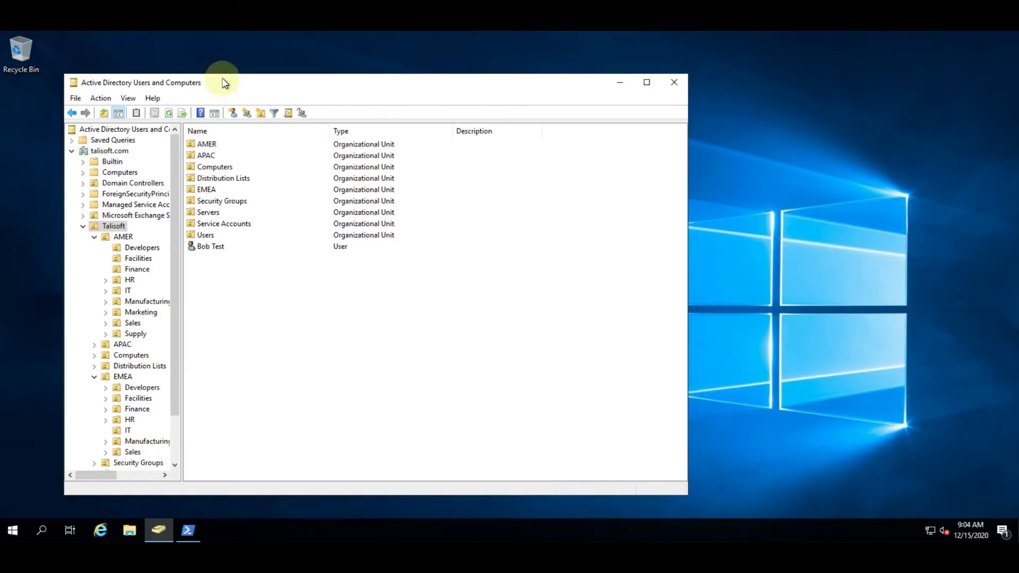
Step: Select the Facilities OU under talisoft.com > Talisoft > AMER to list its user accounts
{"action": "left_click", "coordinate": [139, 259]}
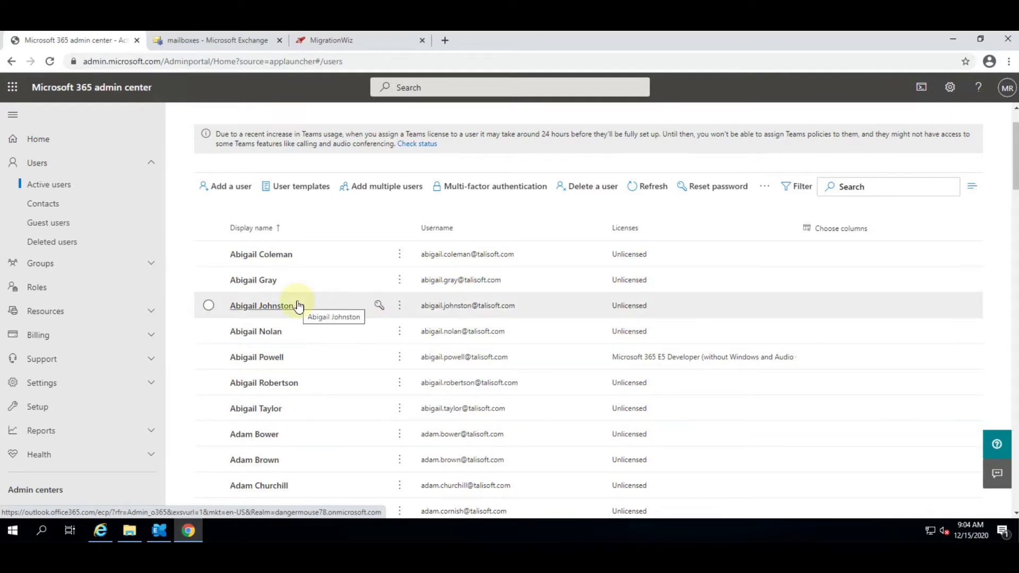
Step: Switch to the Exchange admin center's mailboxes page after reviewing the Talisoft active users
{"action": "left_click", "coordinate": [223, 40]}
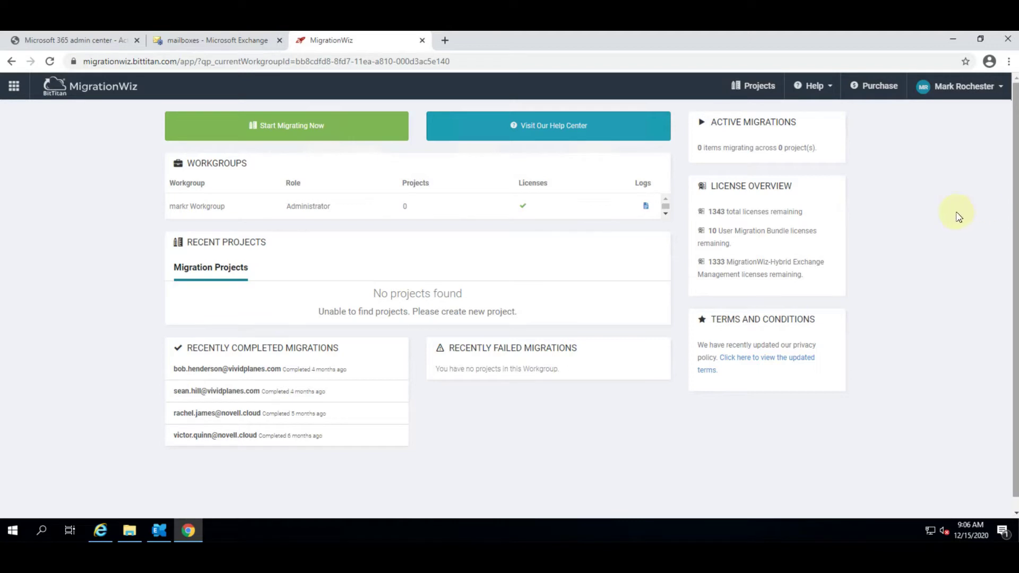
Step: Start a new Hybrid Exchange Management project from the Hybrid Projects list
{"action": "left_click", "coordinate": [270, 127]}
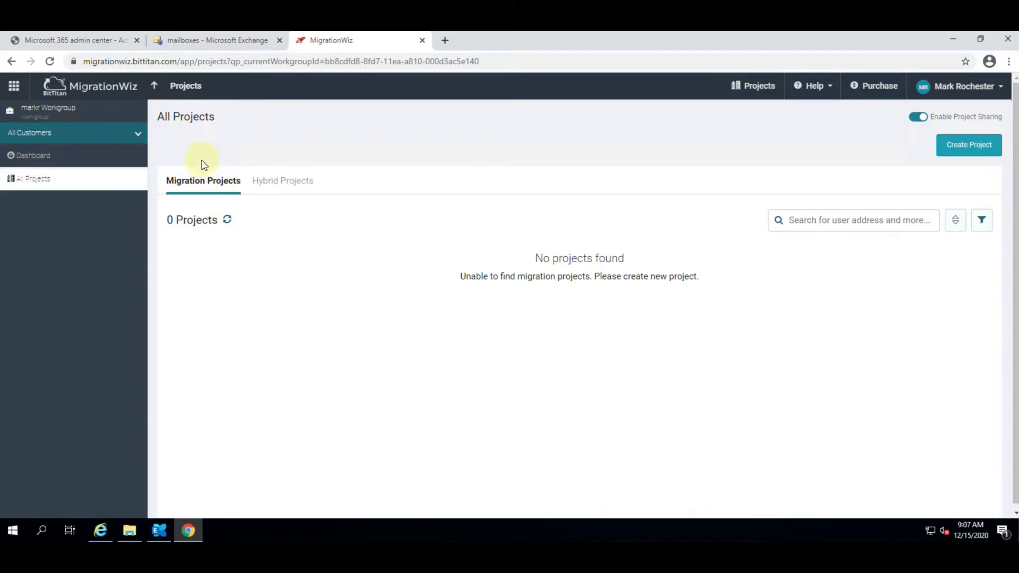
{"action": "left_click", "coordinate": [288, 184]}
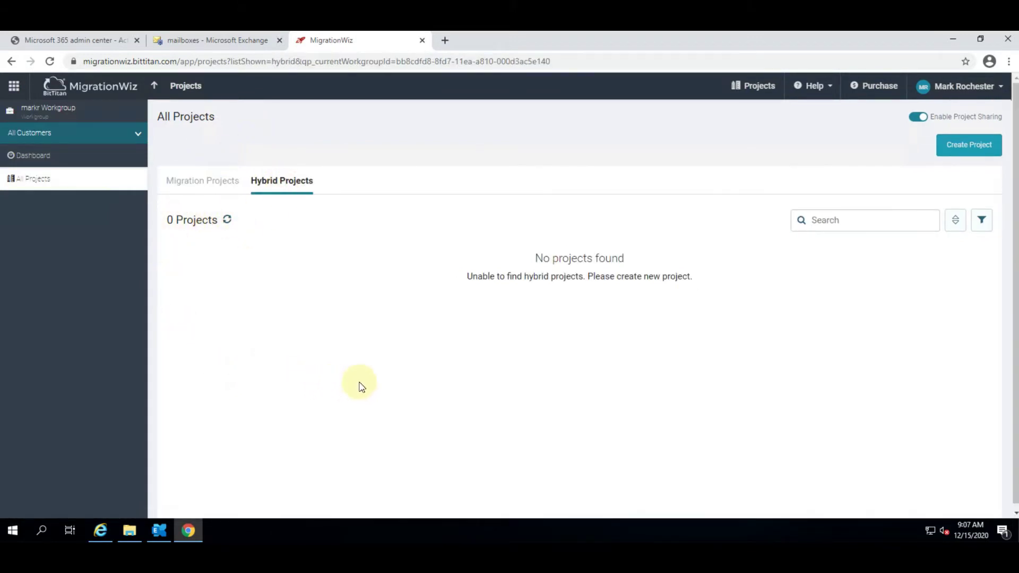
{"action": "left_click", "coordinate": [972, 146]}
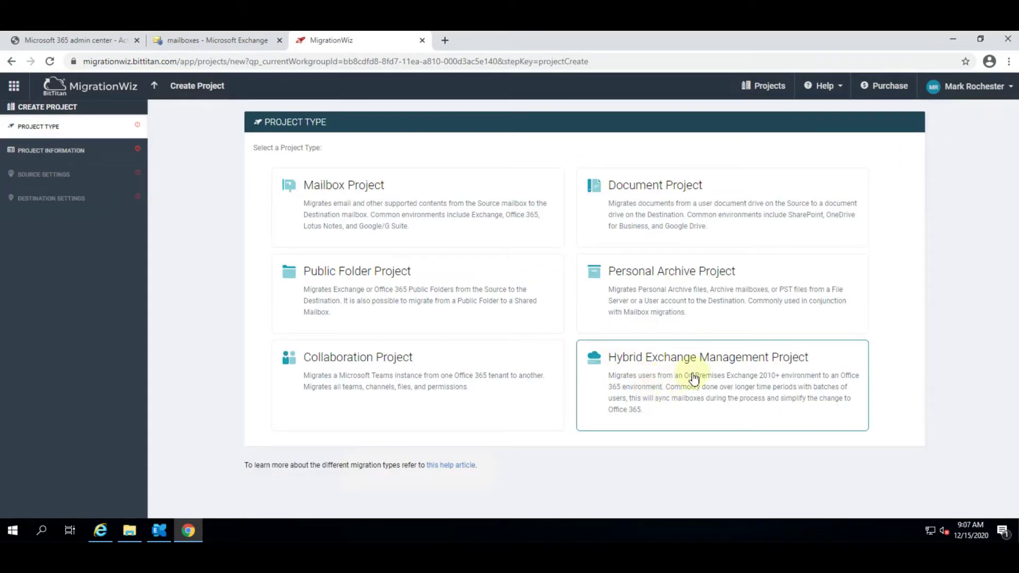
{"action": "left_click", "coordinate": [696, 390]}
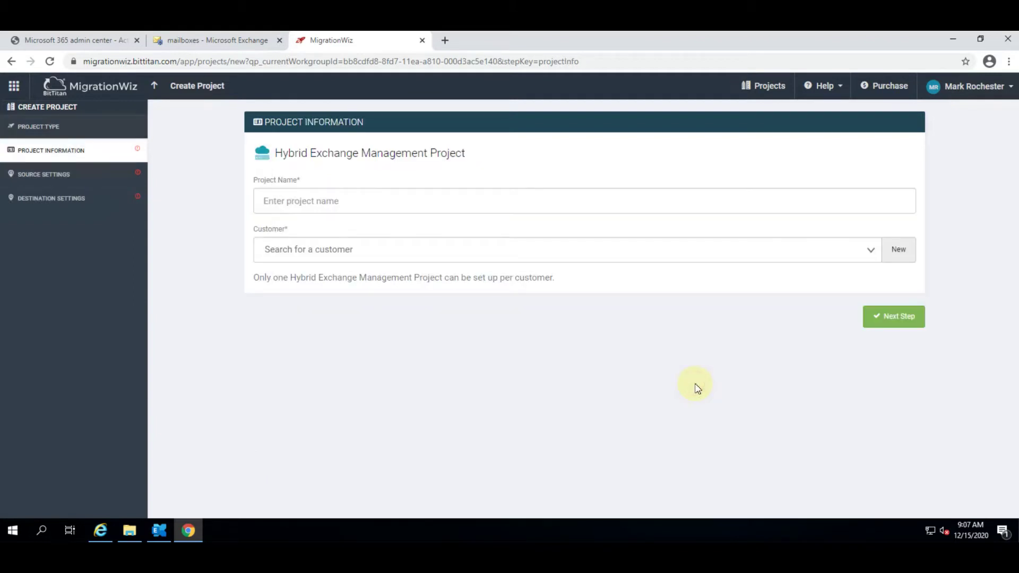
Step: Name the project 'Talisoft' and add a new Talisoft customer to it
{"action": "left_click", "coordinate": [387, 202]}
{"action": "type", "text": "Ta"}
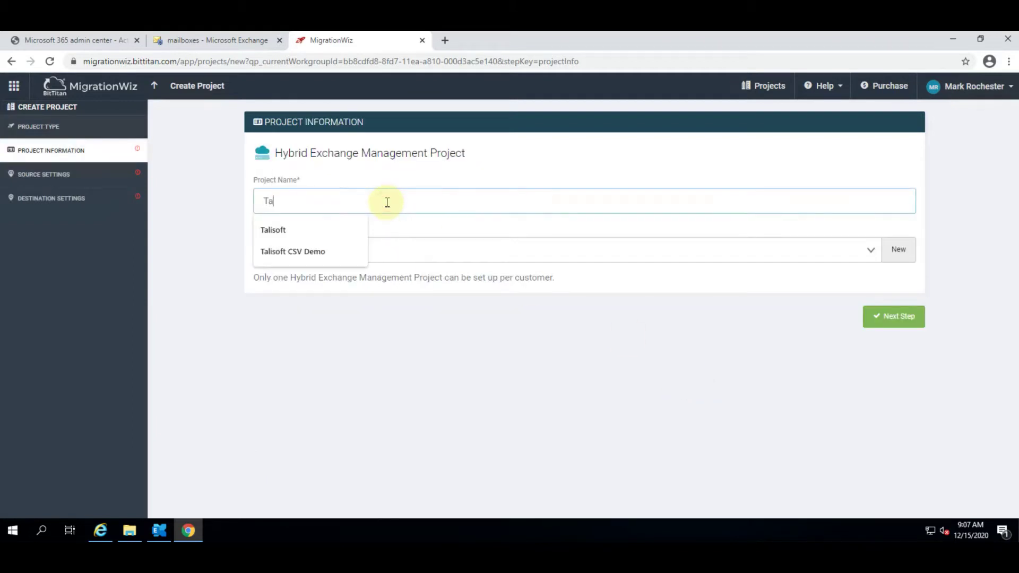
{"action": "type", "text": "lisoft"}
{"action": "left_click", "coordinate": [899, 250]}
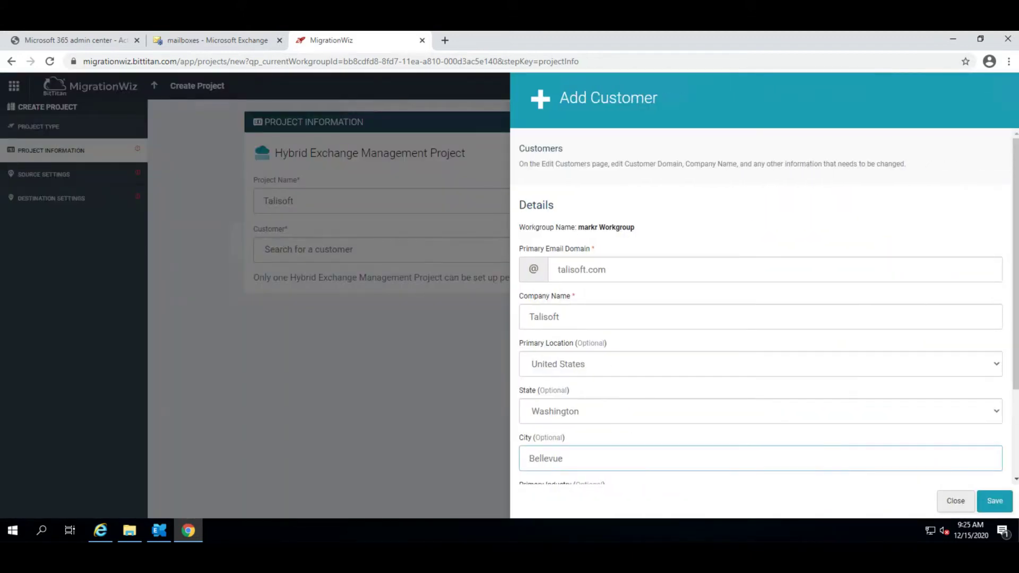
{"action": "left_click", "coordinate": [991, 500]}
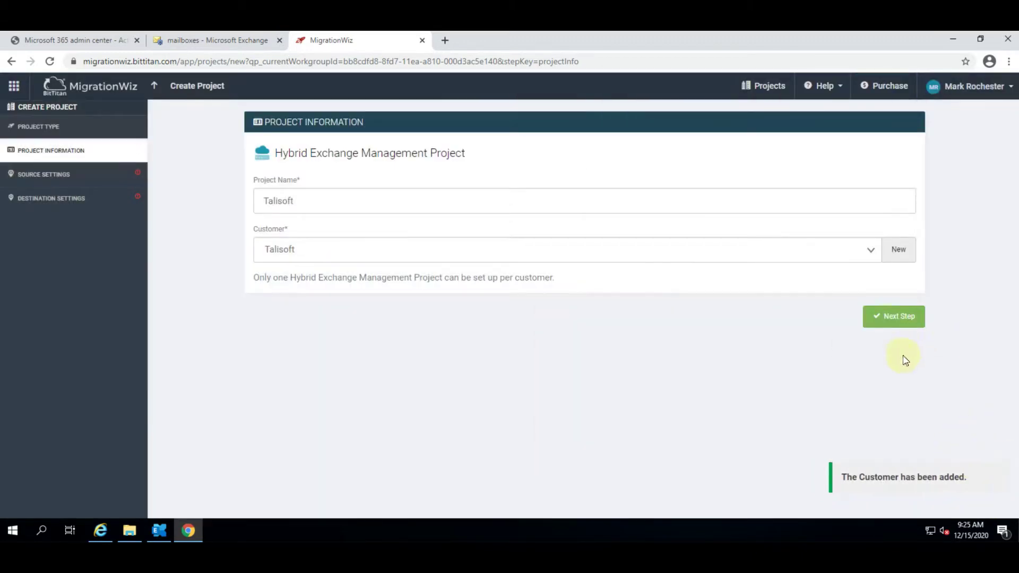
Step: Add a new source endpoint named 'On Premises Exchange'
{"action": "left_click", "coordinate": [886, 316]}
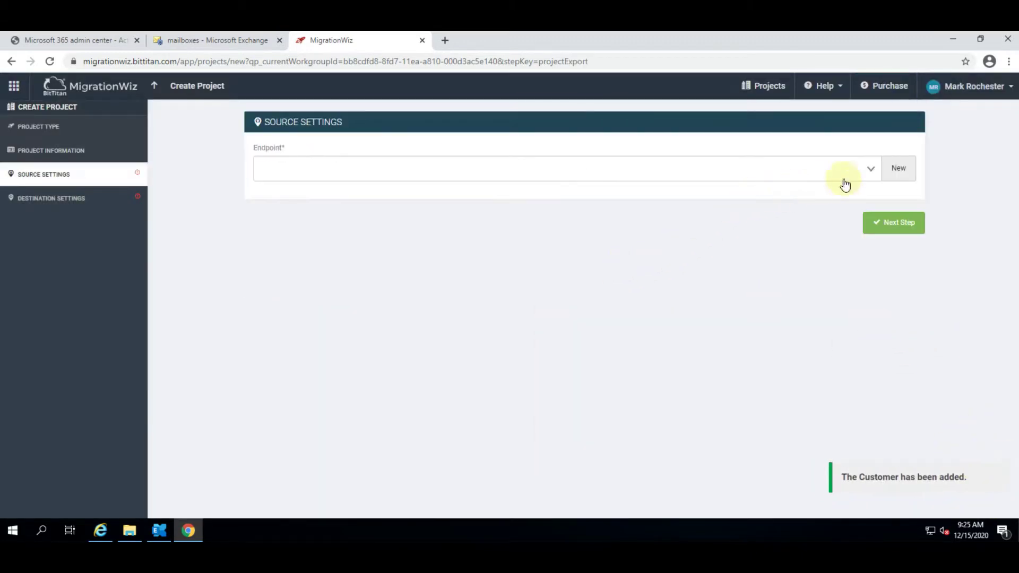
{"action": "left_click", "coordinate": [898, 167]}
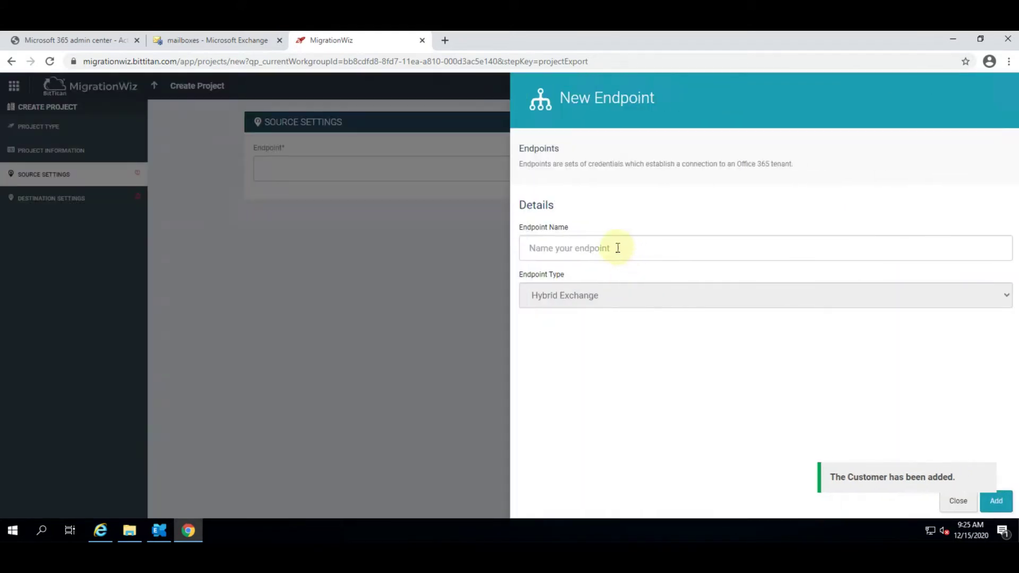
{"action": "left_click", "coordinate": [619, 248]}
{"action": "type", "text": "On P"}
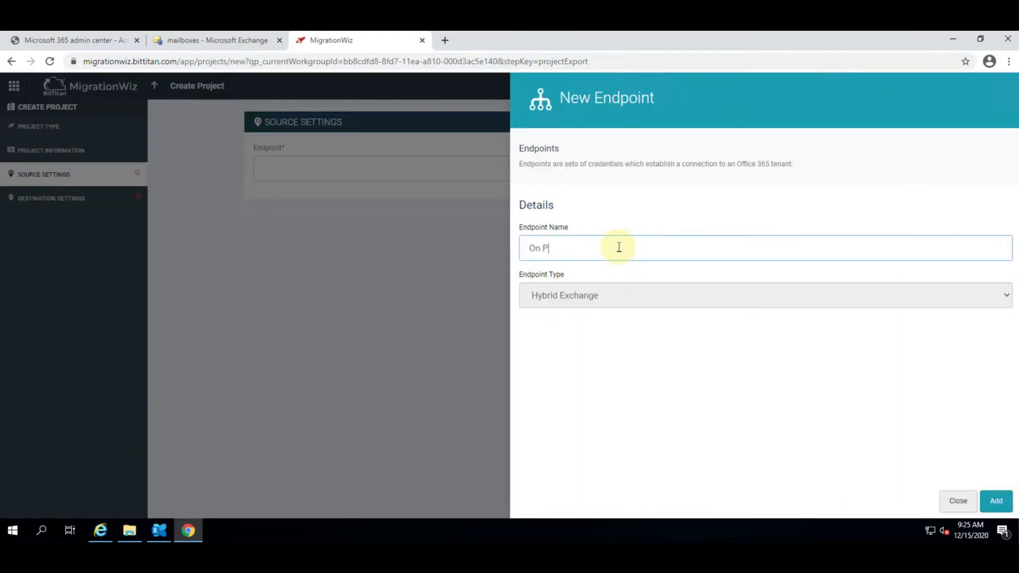
{"action": "type", "text": "remises Exchange"}
{"action": "left_click", "coordinate": [997, 500]}
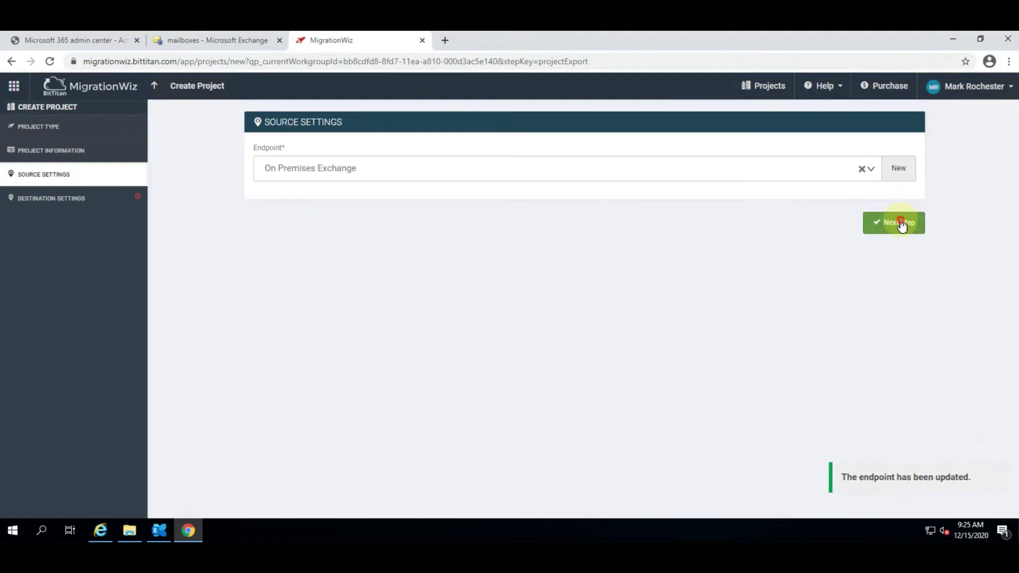
Step: Add the Talisoft Office 365 Tenant destination endpoint and save the project
{"action": "left_click", "coordinate": [902, 224]}
{"action": "left_click", "coordinate": [899, 170]}
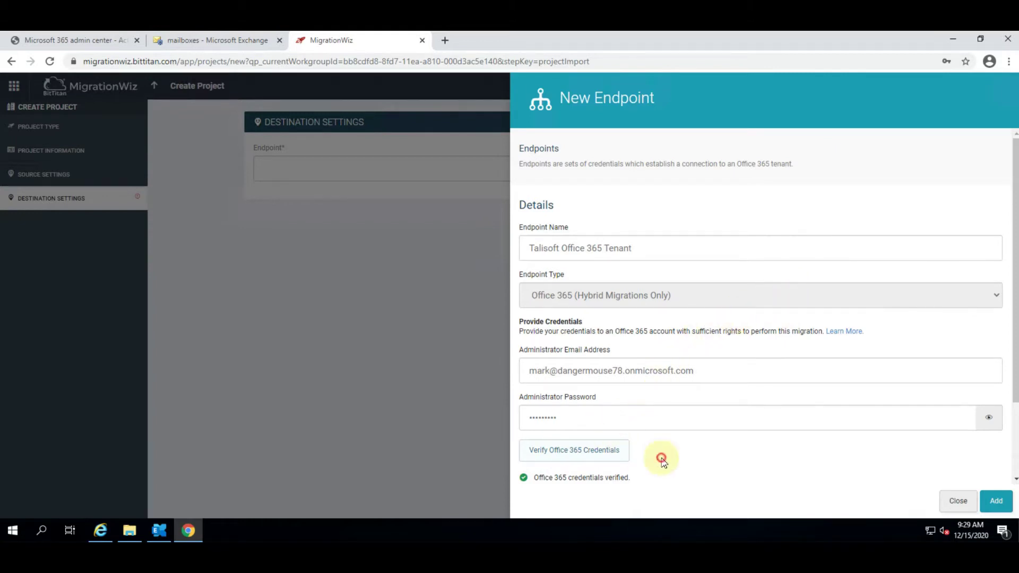
{"action": "scroll", "coordinate": [665, 458], "scroll_direction": "down", "scroll_amount": 1}
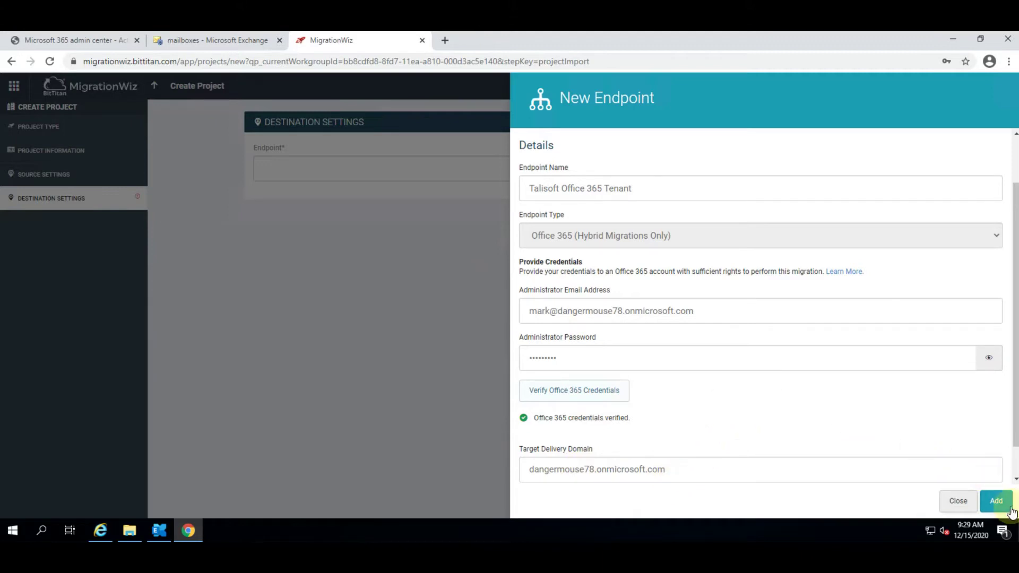
{"action": "left_click", "coordinate": [997, 500]}
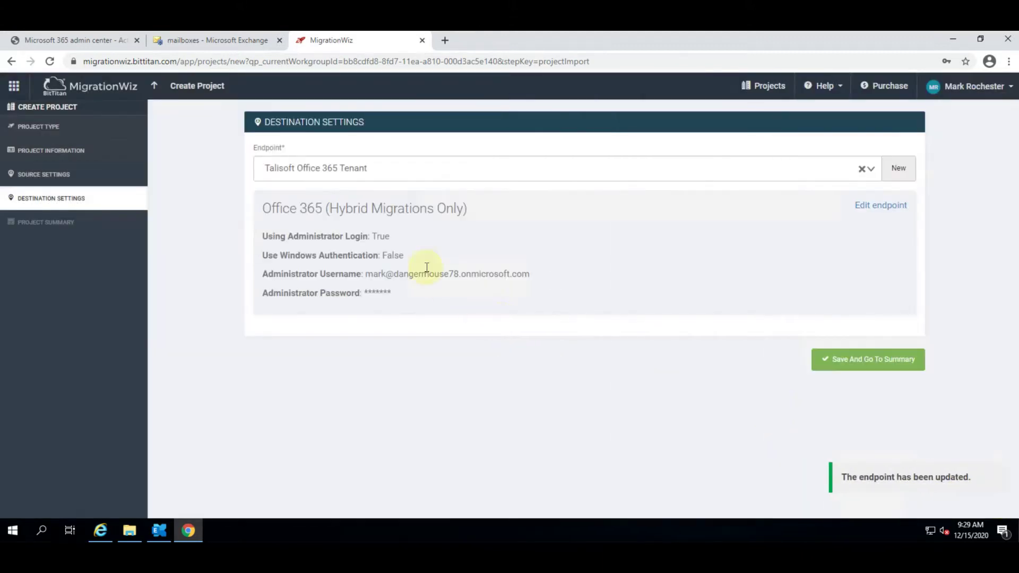
{"action": "left_click", "coordinate": [867, 368]}
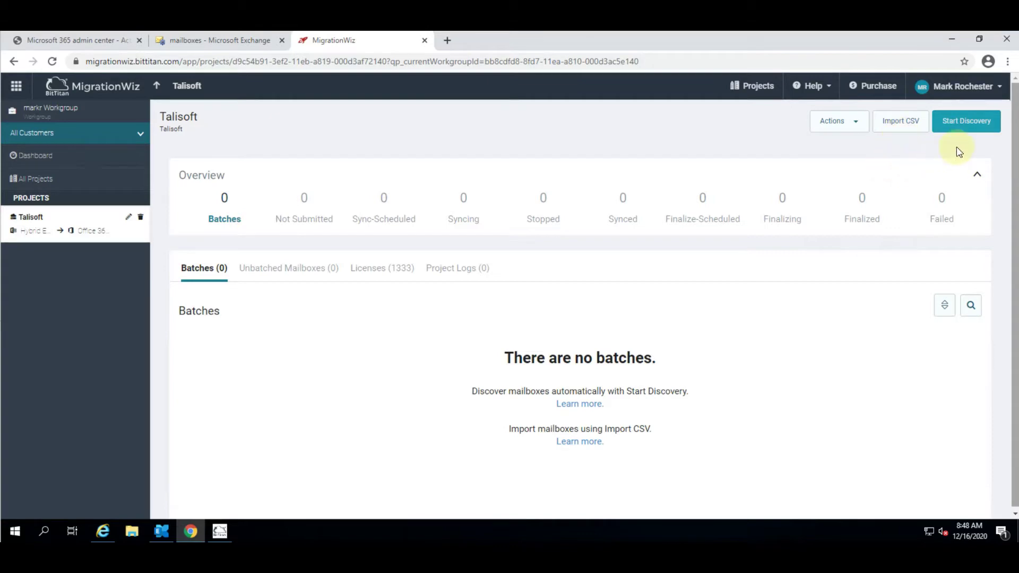
{"action": "left_click", "coordinate": [969, 121]}
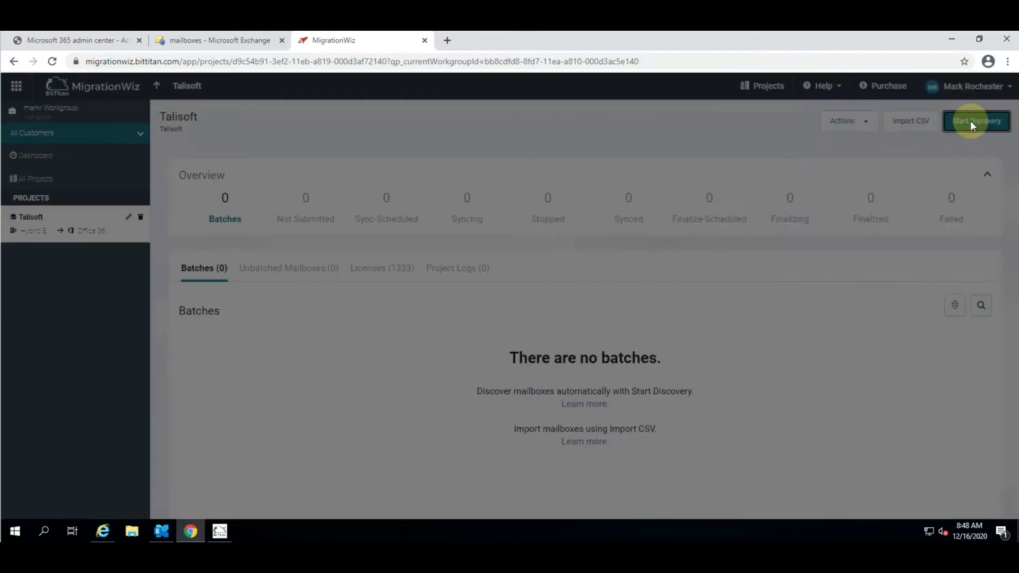
{"action": "left_click", "coordinate": [526, 258]}
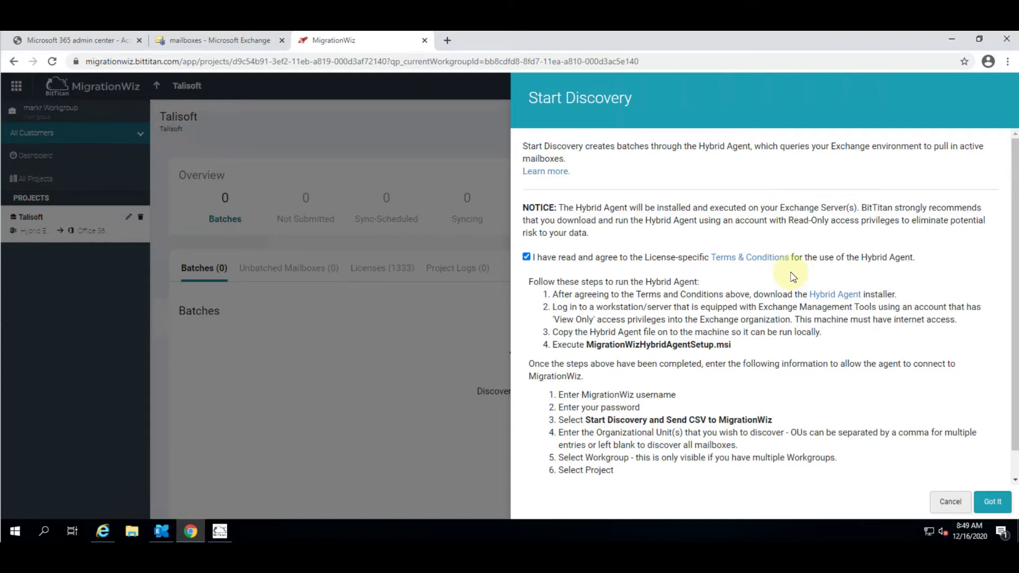
{"action": "left_click", "coordinate": [950, 501]}
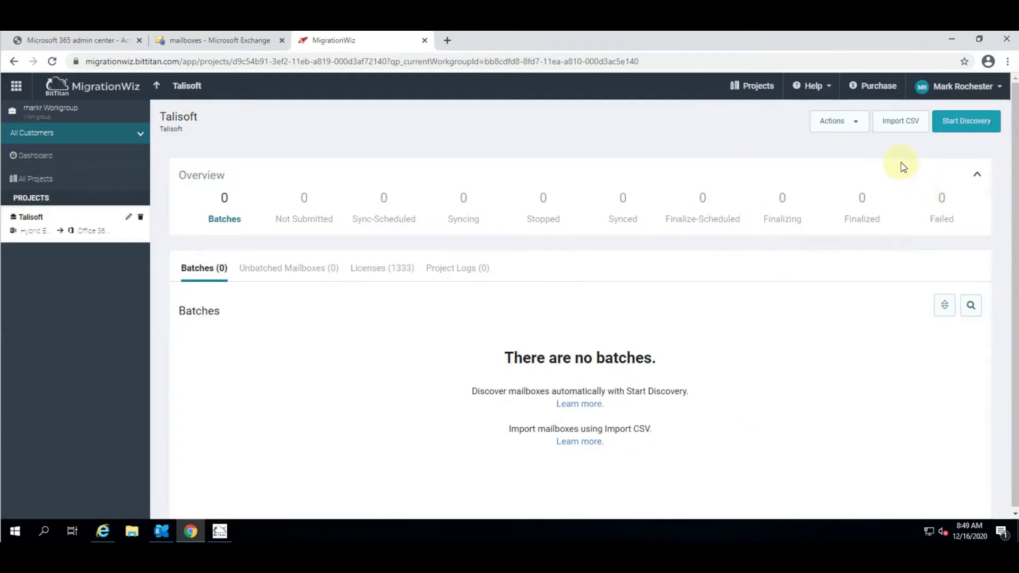
{"action": "left_click", "coordinate": [902, 122]}
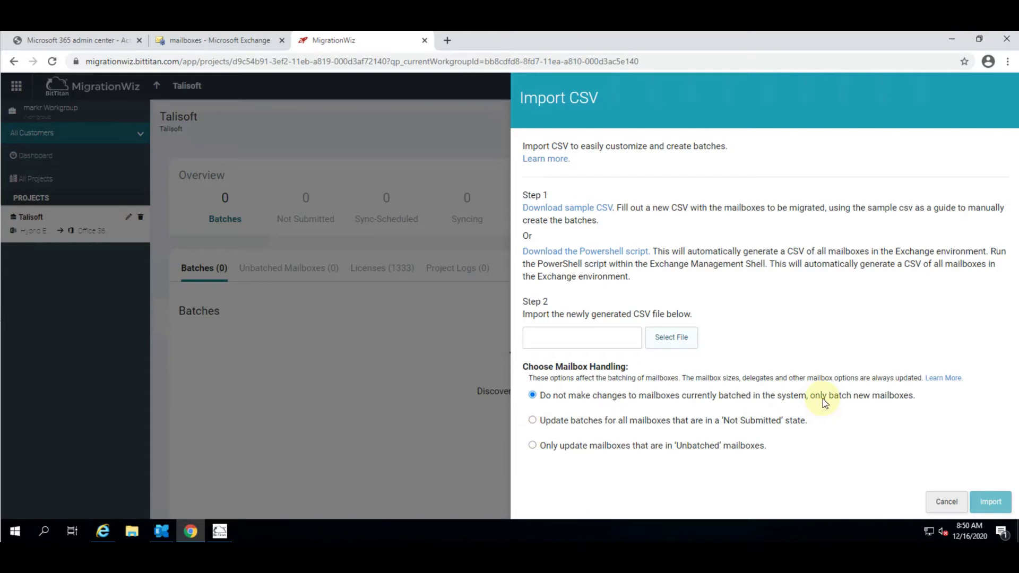
{"action": "left_click", "coordinate": [532, 421]}
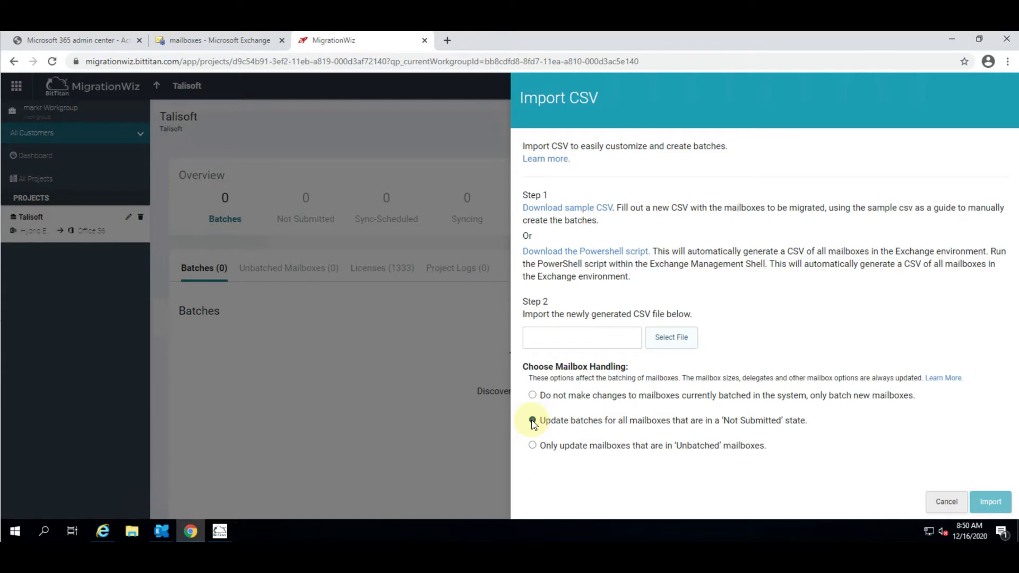
{"action": "left_click", "coordinate": [533, 446]}
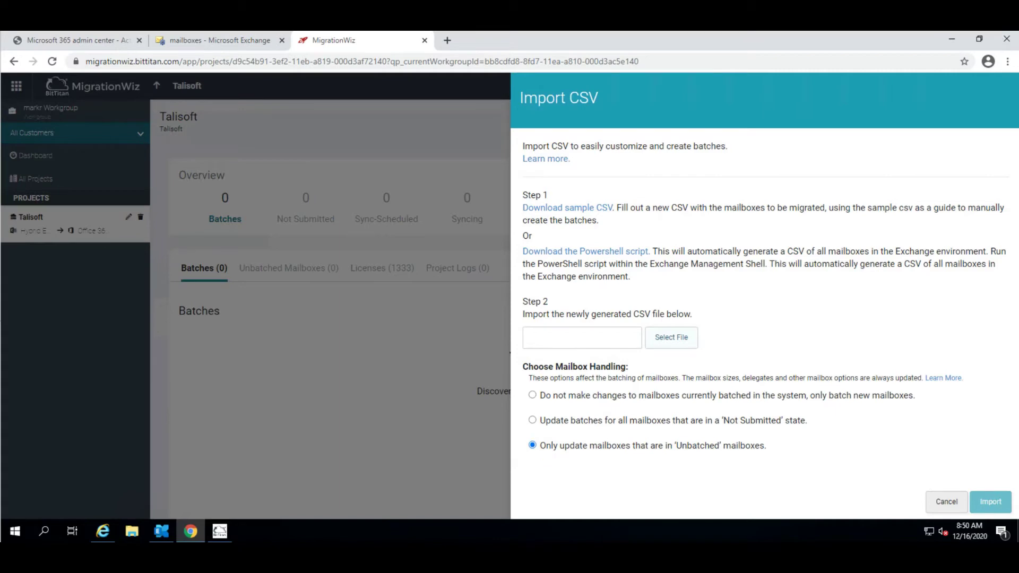
{"action": "left_click", "coordinate": [532, 394]}
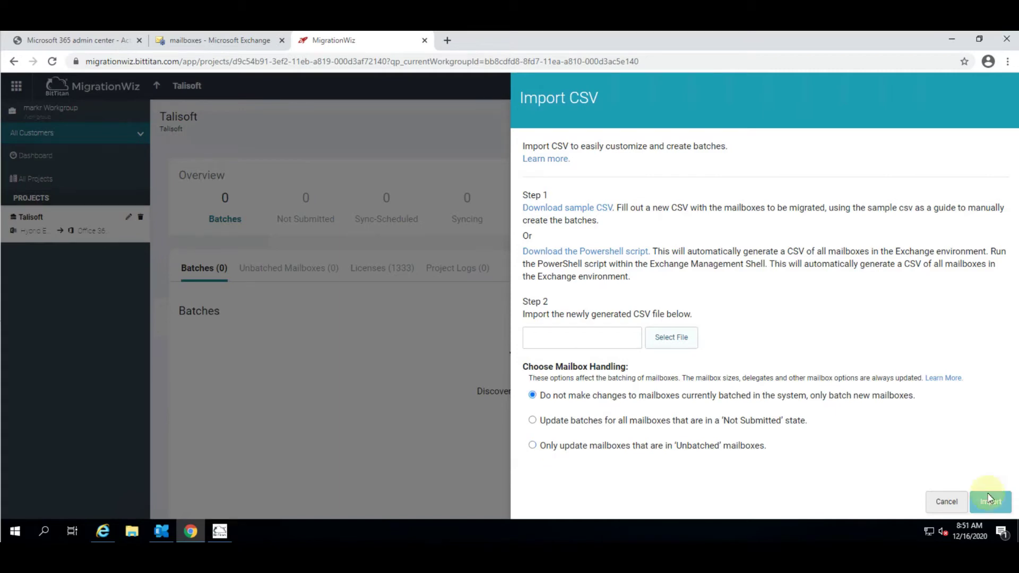
{"action": "left_click", "coordinate": [946, 501]}
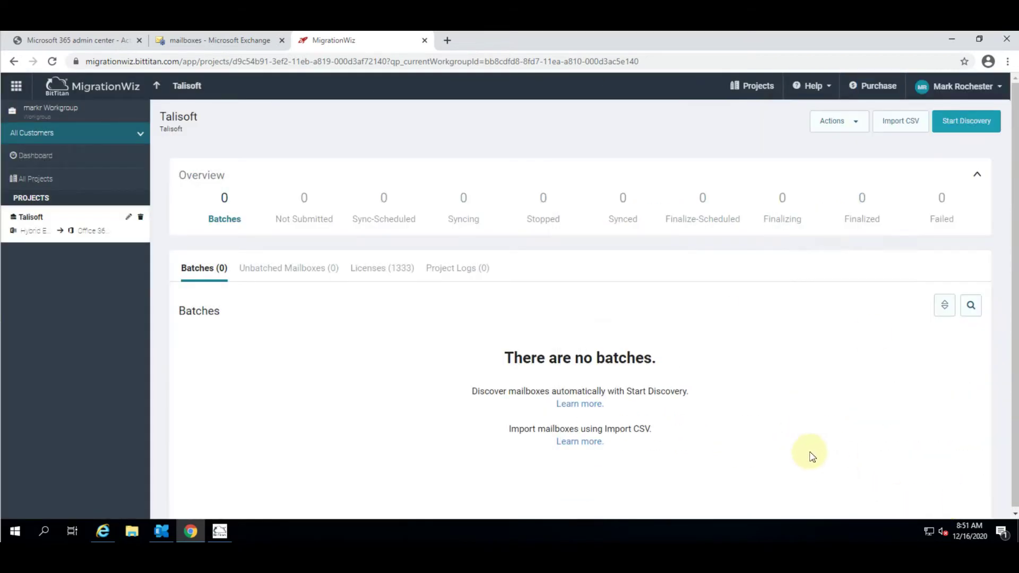
Step: Sign in to the Hybrid Agent and set the primary batching field to Country
{"action": "left_click", "coordinate": [951, 39]}
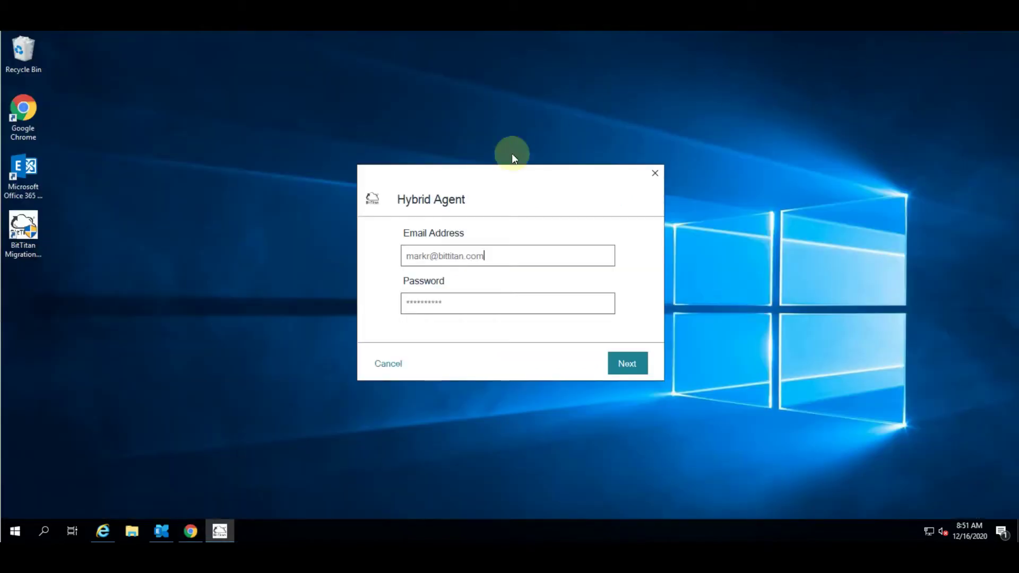
{"action": "left_click", "coordinate": [627, 365]}
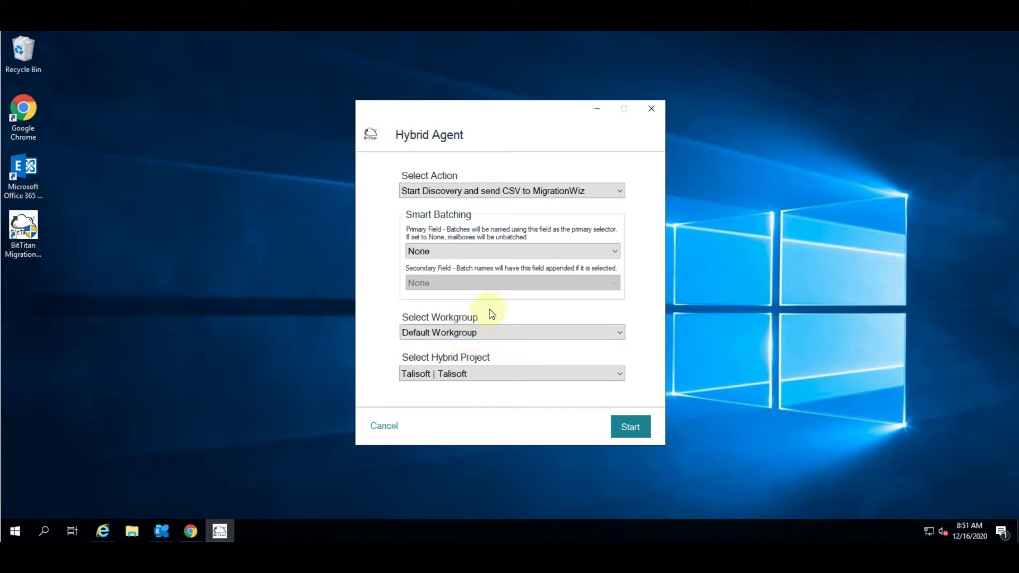
{"action": "left_click", "coordinate": [437, 259]}
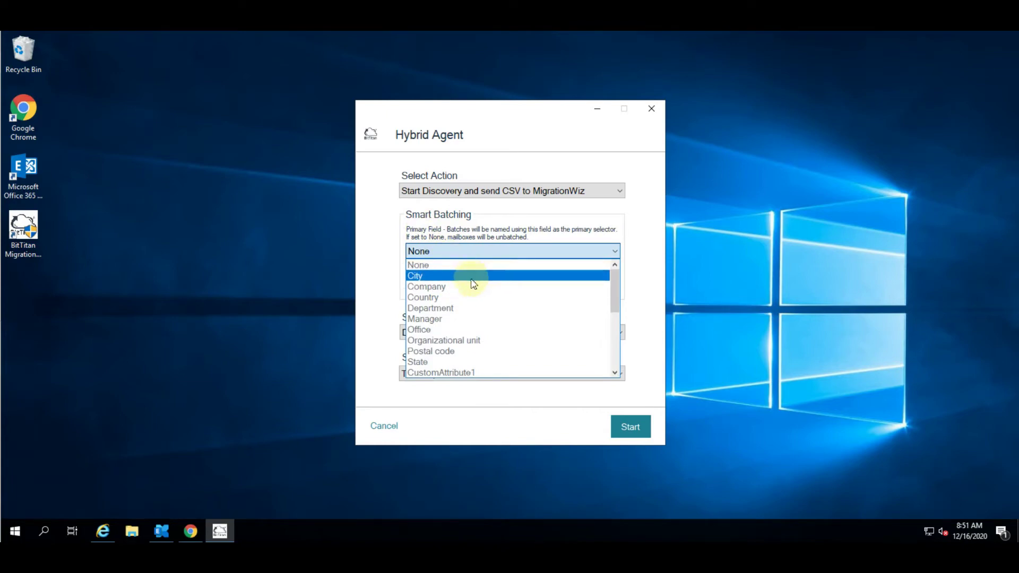
{"action": "left_click", "coordinate": [460, 297]}
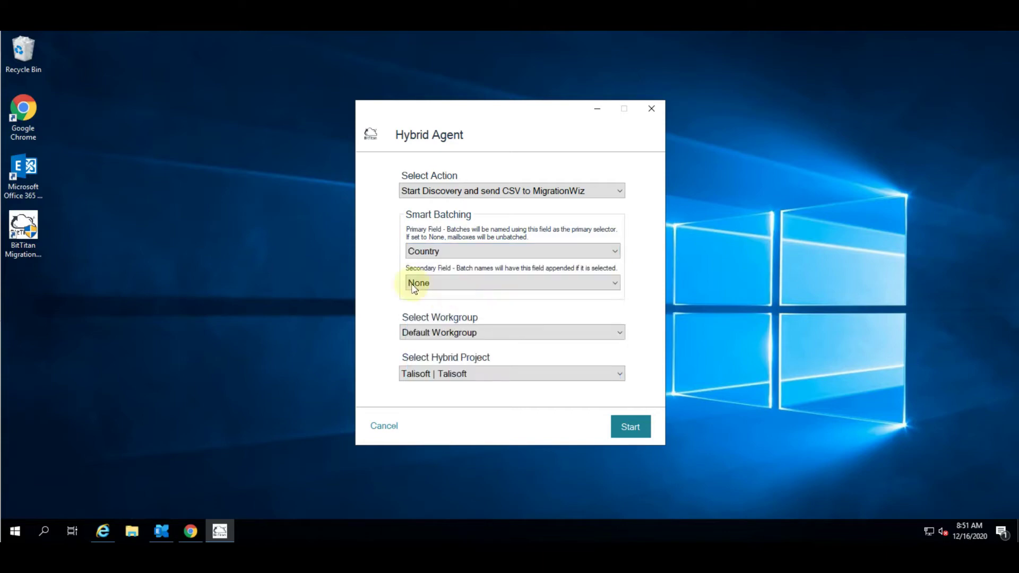
Step: Choose City as the secondary naming field and start discovery
{"action": "left_click", "coordinate": [451, 282]}
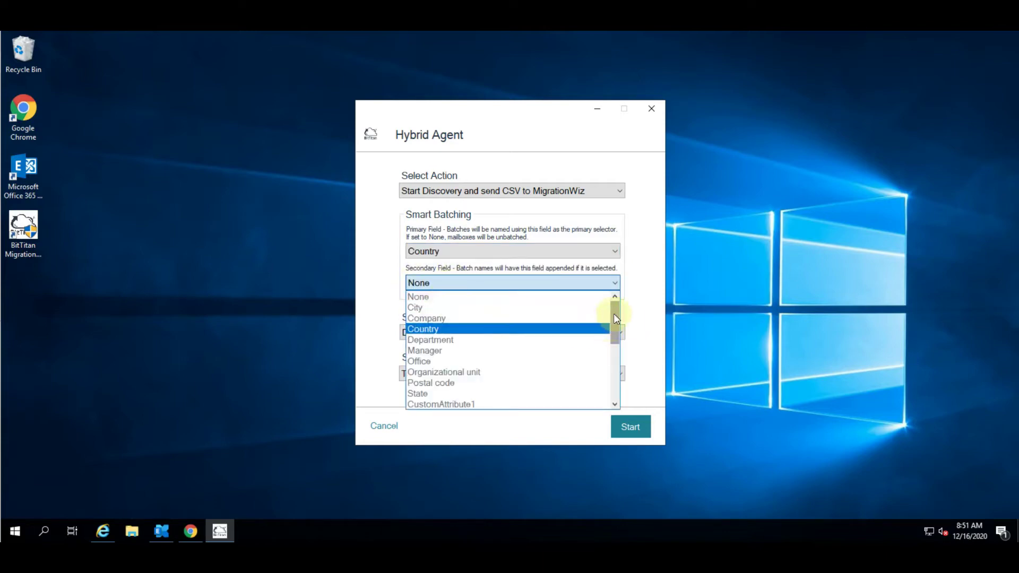
{"action": "mouse_move", "coordinate": [615, 319]}
{"action": "left_mouse_down"}
{"action": "mouse_move", "coordinate": [618, 383]}
{"action": "mouse_move", "coordinate": [613, 307]}
{"action": "left_mouse_up"}
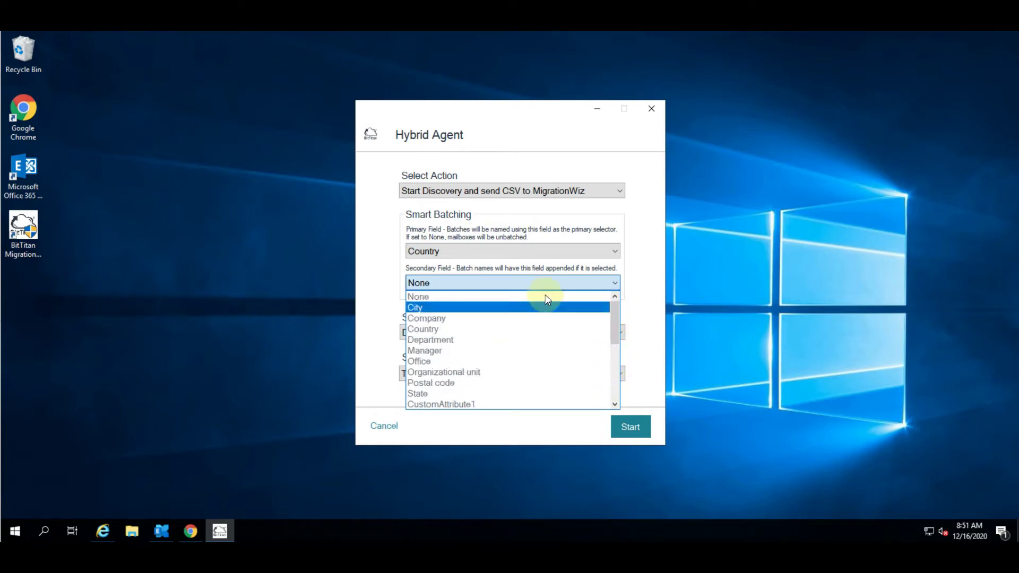
{"action": "left_click", "coordinate": [430, 312]}
{"action": "left_click", "coordinate": [630, 425]}
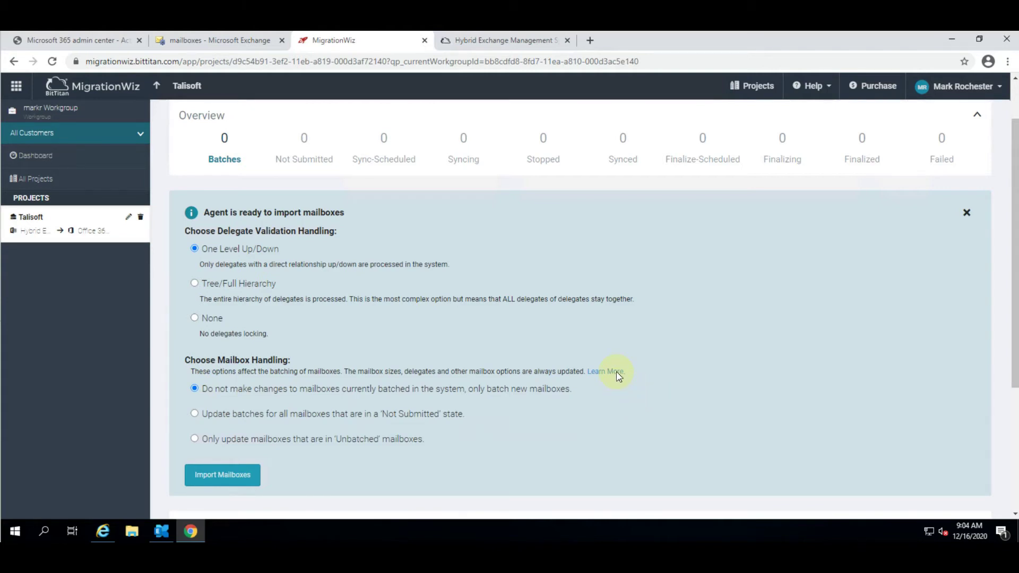
{"action": "left_click", "coordinate": [501, 41]}
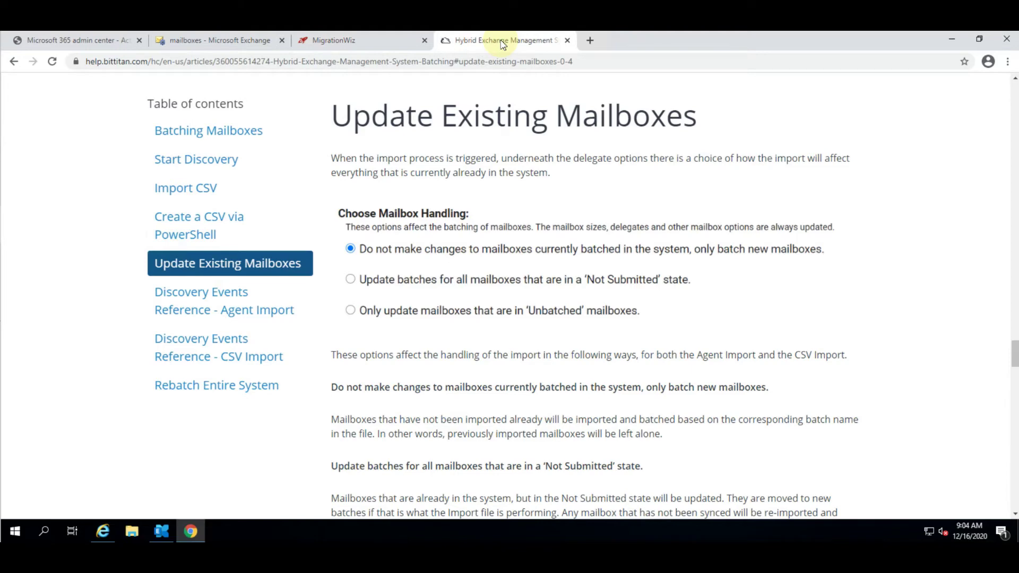
{"action": "left_click", "coordinate": [365, 41]}
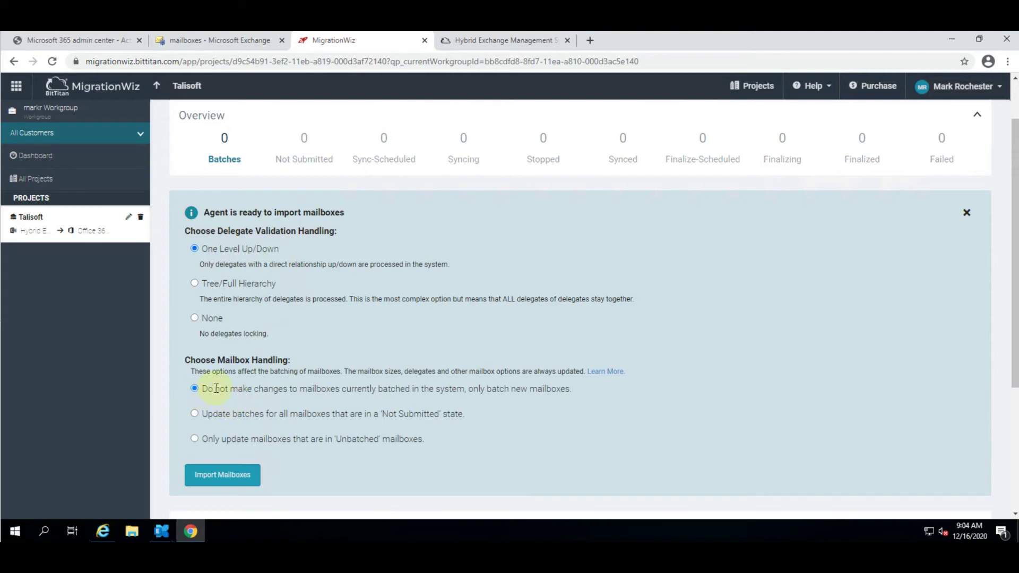
{"action": "left_click", "coordinate": [235, 480]}
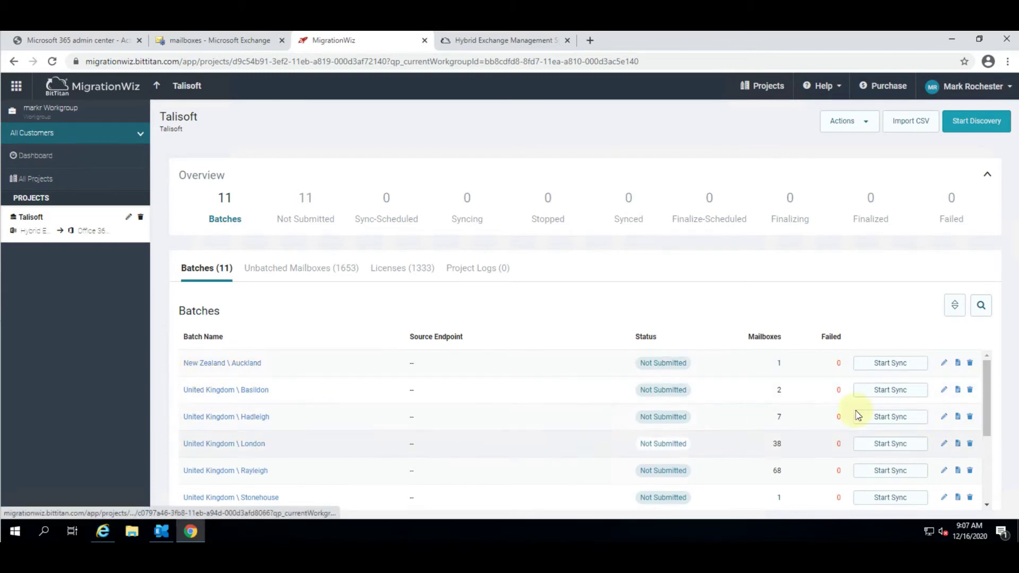
Step: Scroll through the imported batches and open the project-wide Actions dropdown
{"action": "left_click_drag", "start_coordinate": [993, 387], "coordinate": [988, 366]}
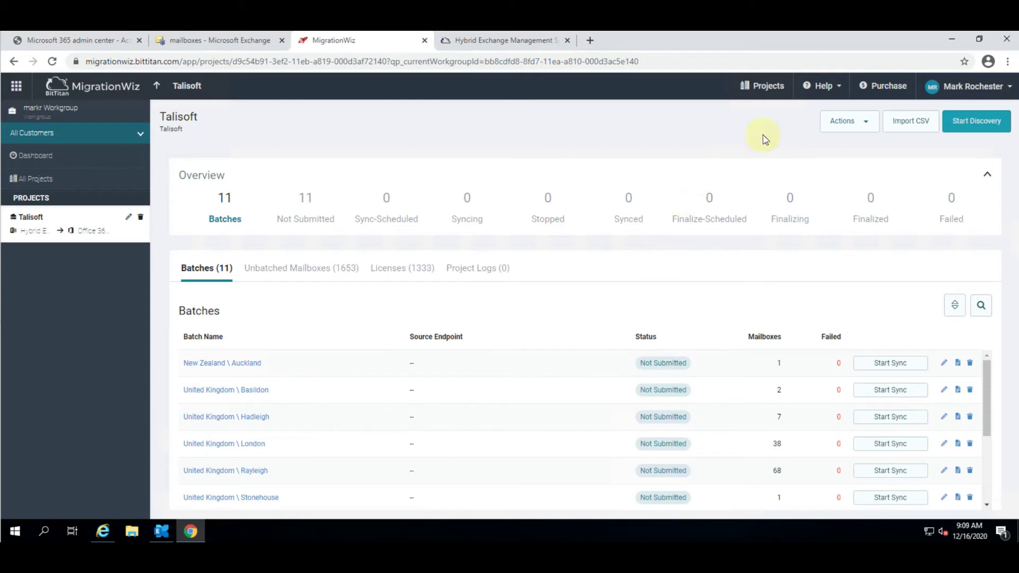
{"action": "left_click", "coordinate": [868, 124]}
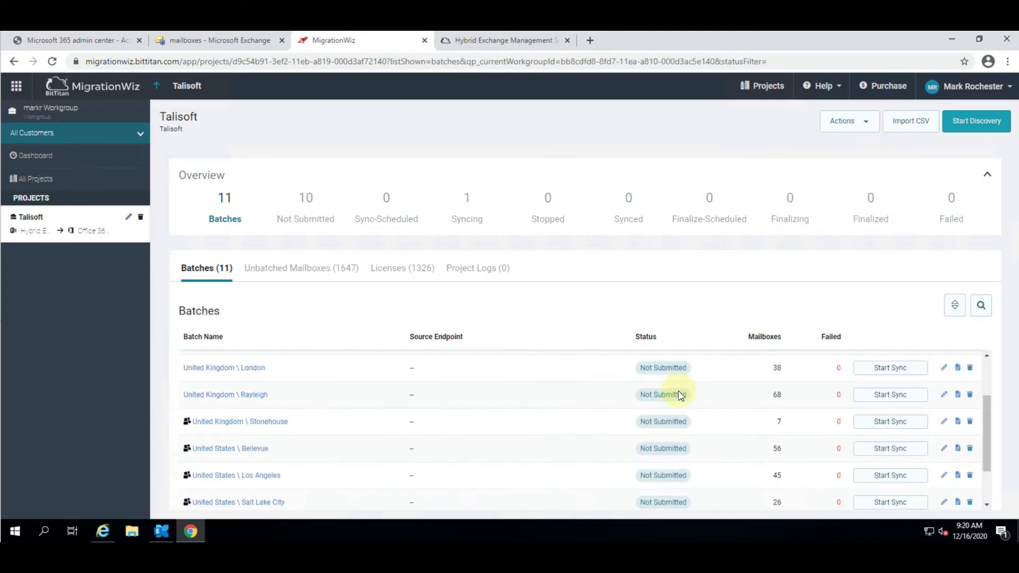
Step: Inspect a mailbox's details in the United Kingdom \ Rayleigh batch, then return to the Talisoft project
{"action": "left_click", "coordinate": [223, 395]}
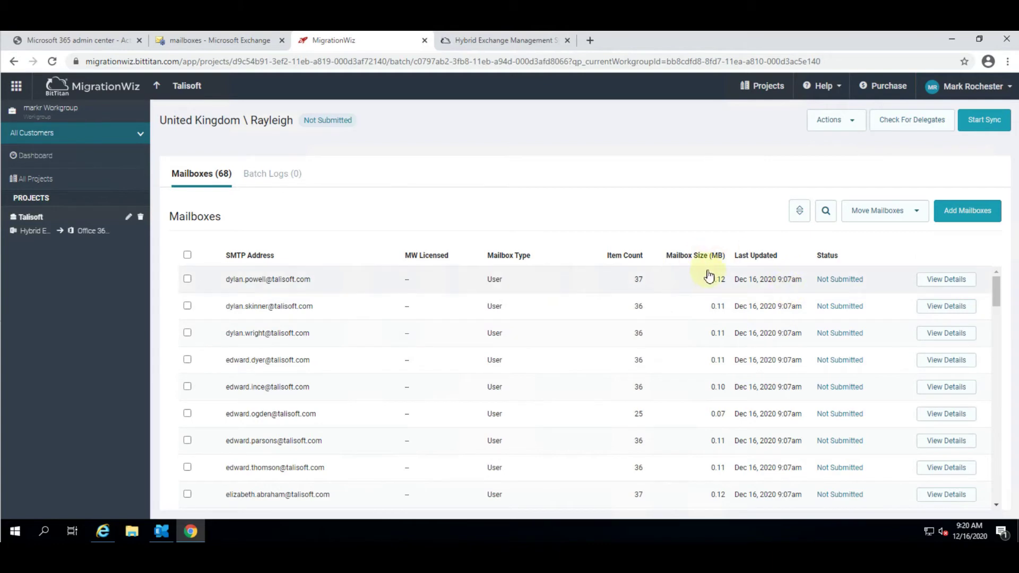
{"action": "left_click", "coordinate": [939, 283]}
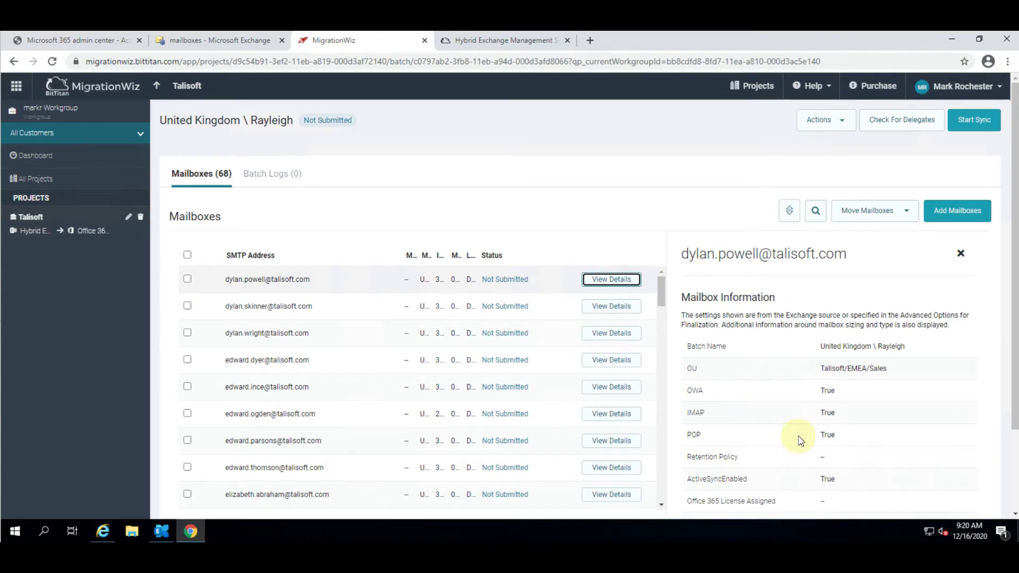
{"action": "scroll", "coordinate": [795, 435], "scroll_direction": "down", "scroll_amount": 2}
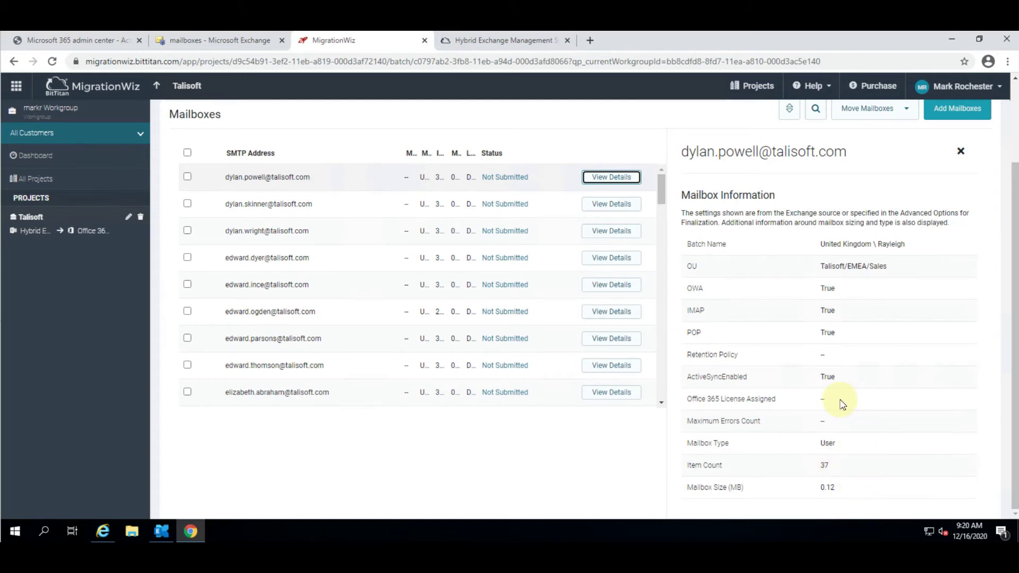
{"action": "left_click", "coordinate": [961, 151]}
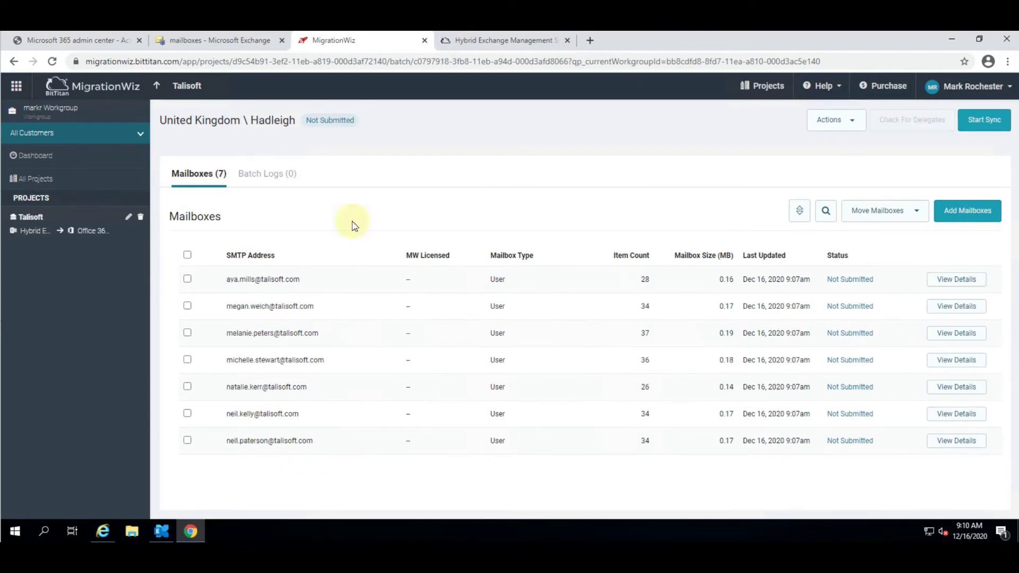
{"action": "left_click", "coordinate": [157, 86]}
Step: Open the United States \ Bellevue batch and check a mailbox whose delegate remains unbatched
{"action": "scroll", "coordinate": [260, 416], "scroll_direction": "down", "scroll_amount": 2}
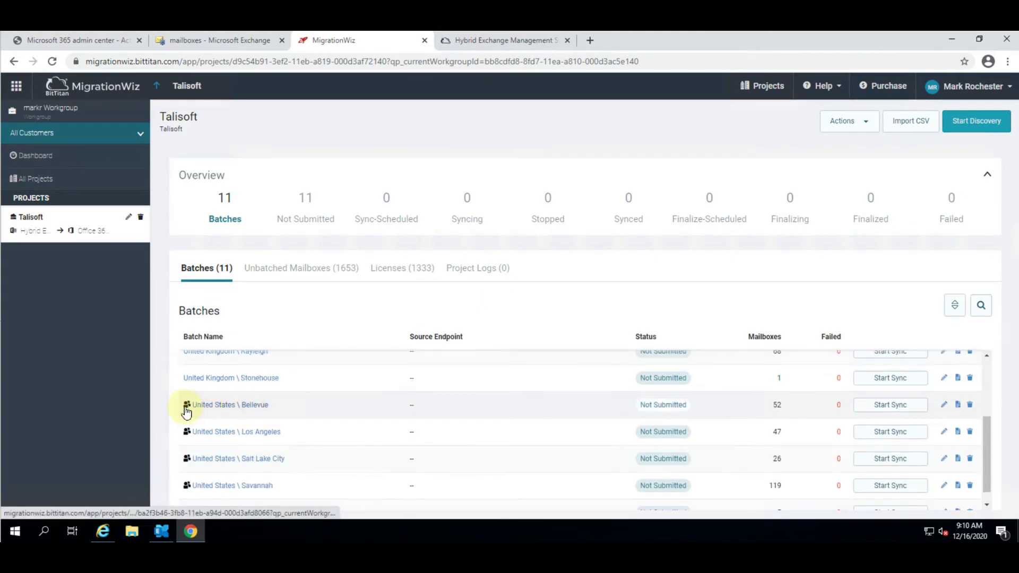
{"action": "left_click", "coordinate": [216, 407]}
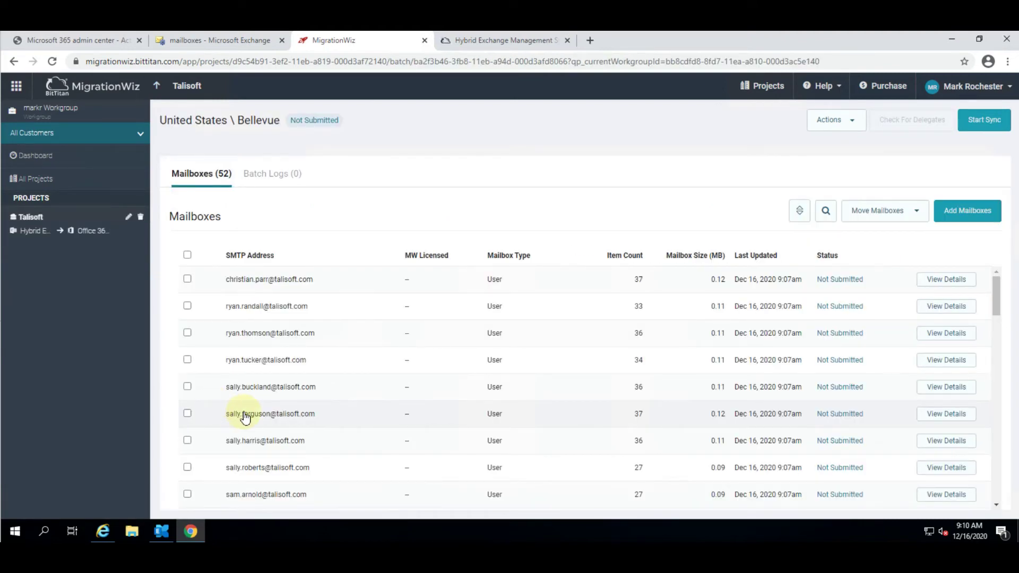
{"action": "scroll", "coordinate": [266, 404], "scroll_direction": "down", "scroll_amount": 10}
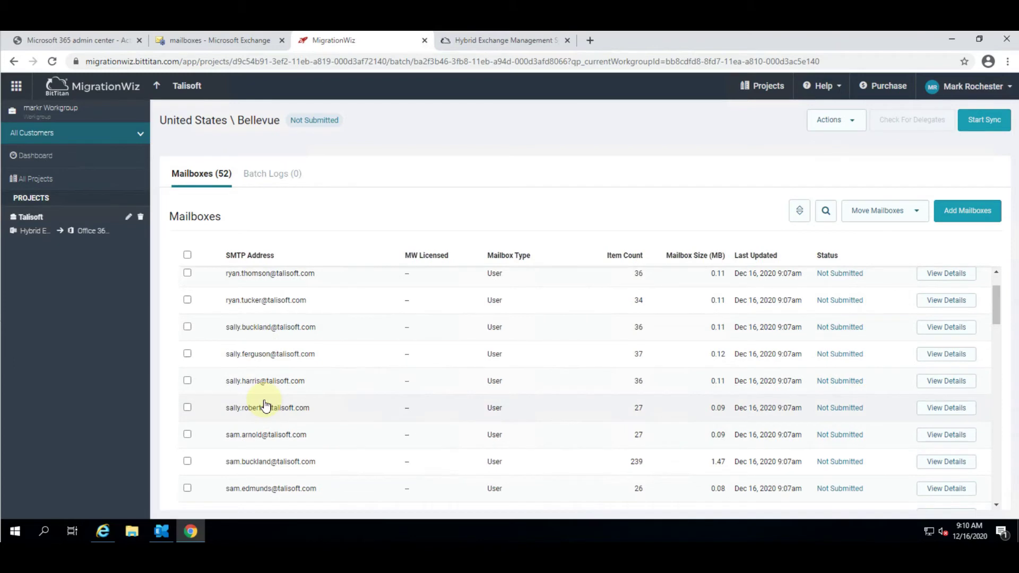
{"action": "scroll", "coordinate": [265, 405], "scroll_direction": "down", "scroll_amount": 2}
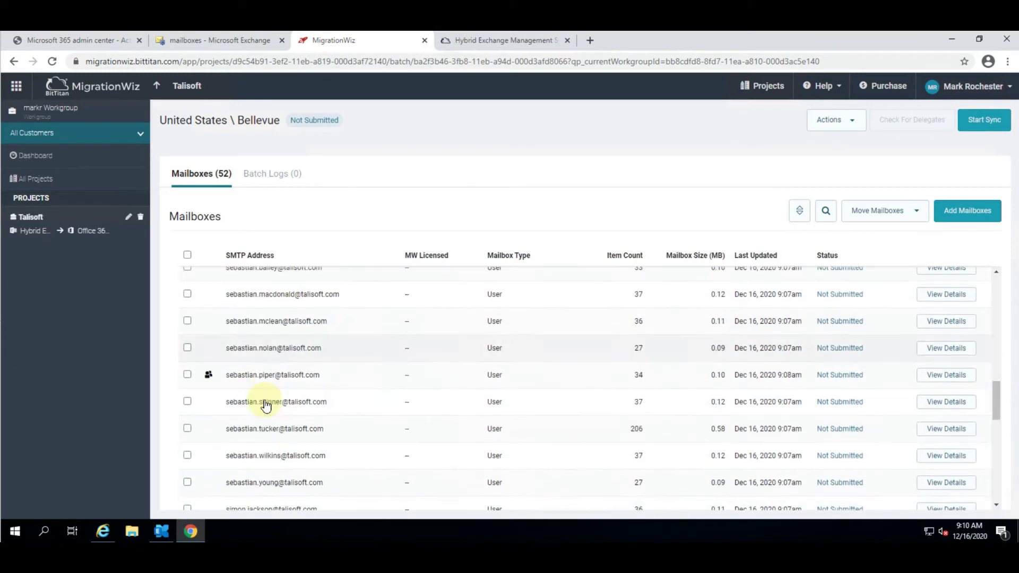
{"action": "left_click", "coordinate": [209, 376]}
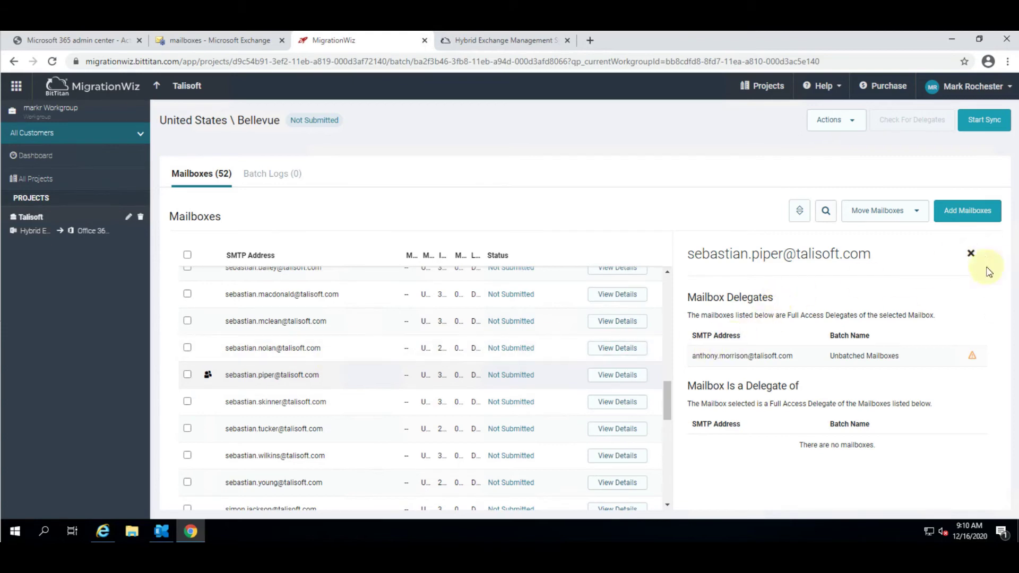
{"action": "left_click", "coordinate": [969, 255]}
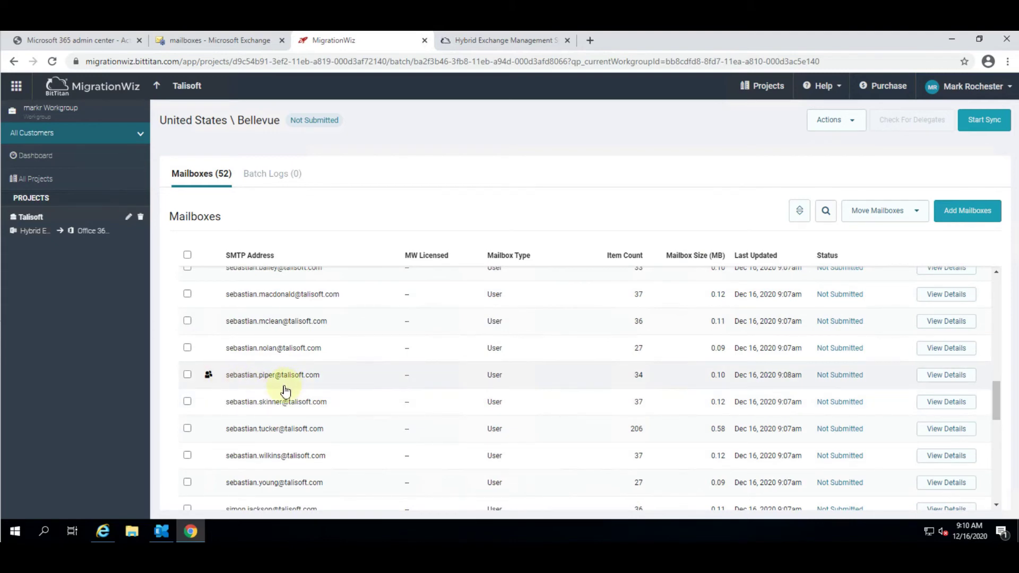
{"action": "scroll", "coordinate": [286, 390], "scroll_direction": "up", "scroll_amount": 3}
{"action": "scroll", "coordinate": [270, 379], "scroll_direction": "down", "scroll_amount": 3}
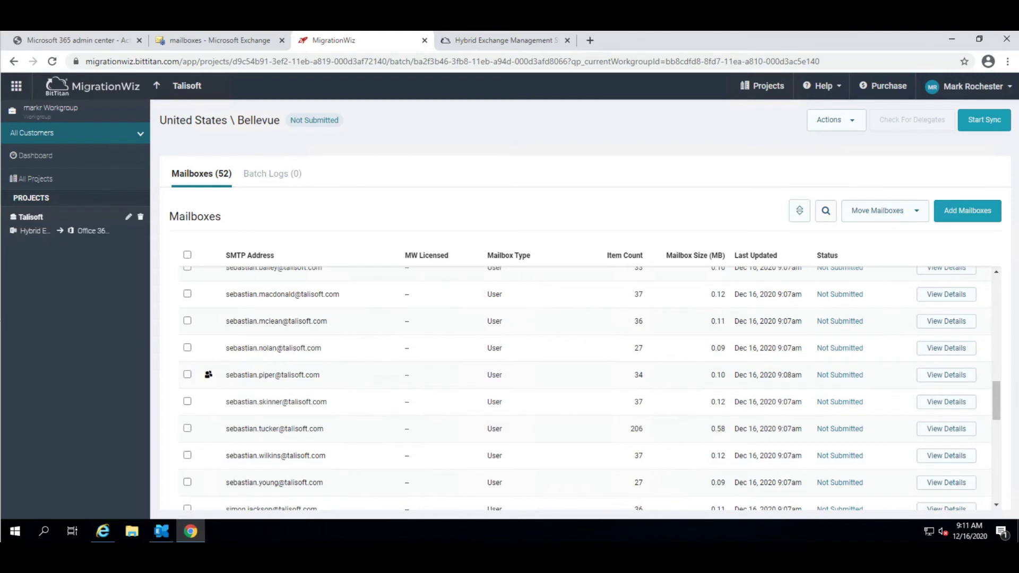
{"action": "scroll", "coordinate": [701, 396], "scroll_direction": "up", "scroll_amount": 2}
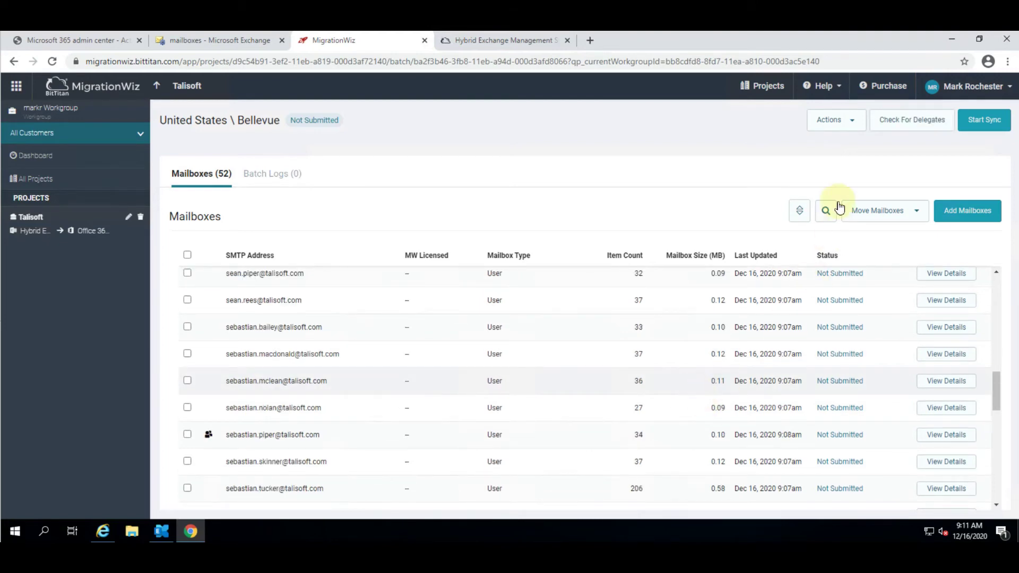
Step: Move the 4 missing delegates into Bellevue and confirm the delegate now belongs there
{"action": "left_click", "coordinate": [897, 122]}
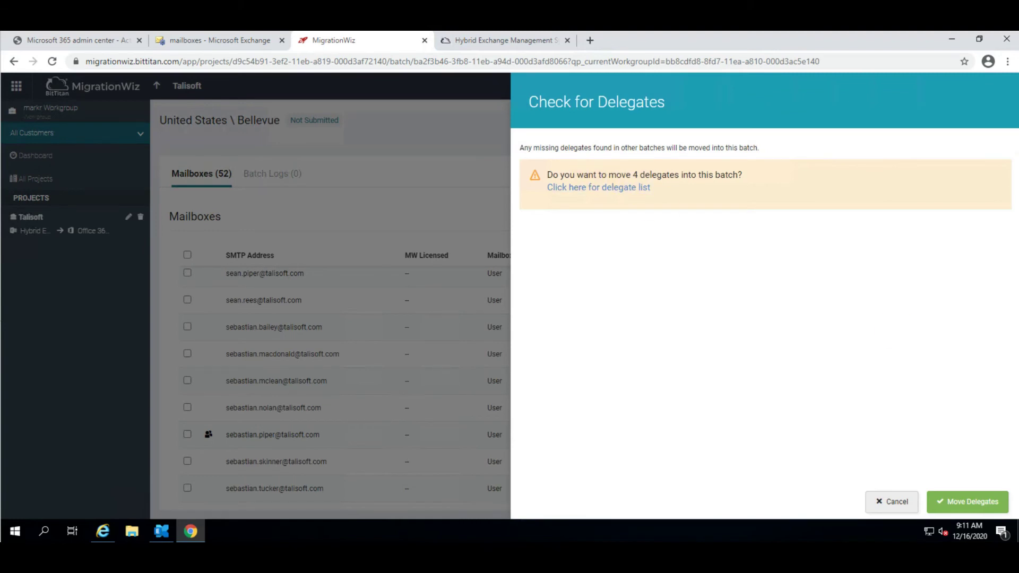
{"action": "left_click", "coordinate": [969, 500]}
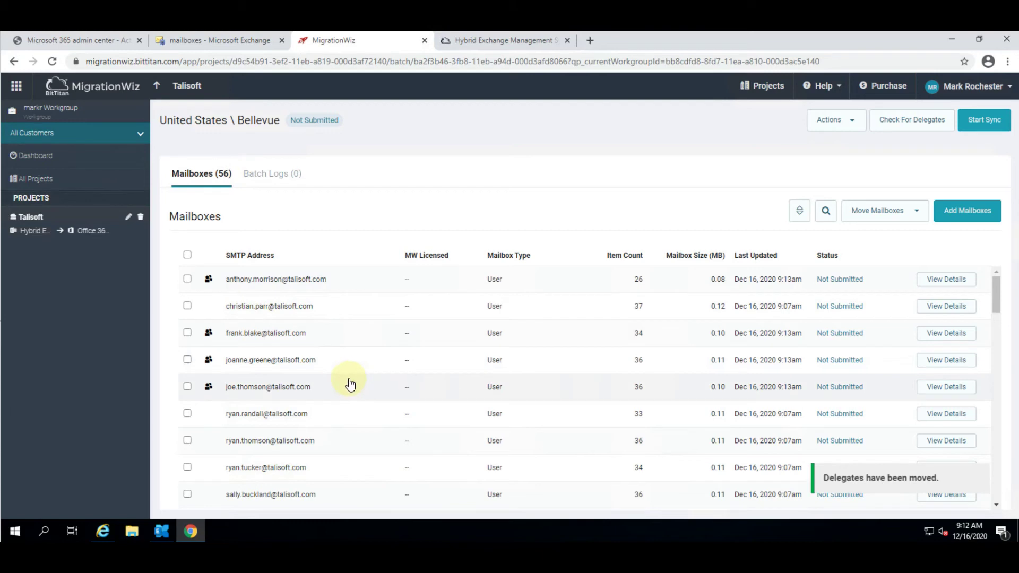
{"action": "scroll", "coordinate": [329, 385], "scroll_direction": "down", "scroll_amount": 9}
{"action": "scroll", "coordinate": [259, 435], "scroll_direction": "down", "scroll_amount": 7}
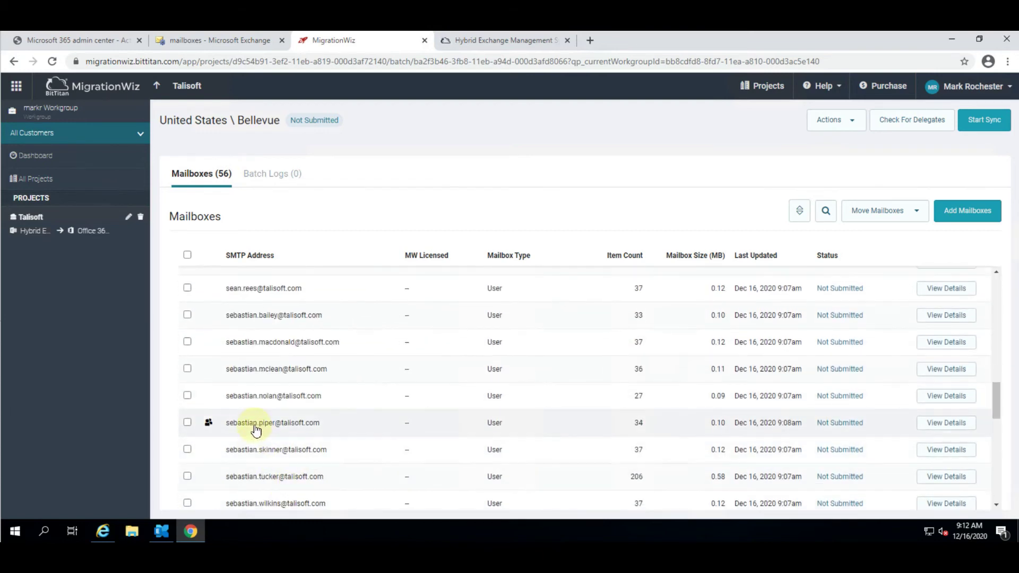
{"action": "left_click", "coordinate": [208, 422]}
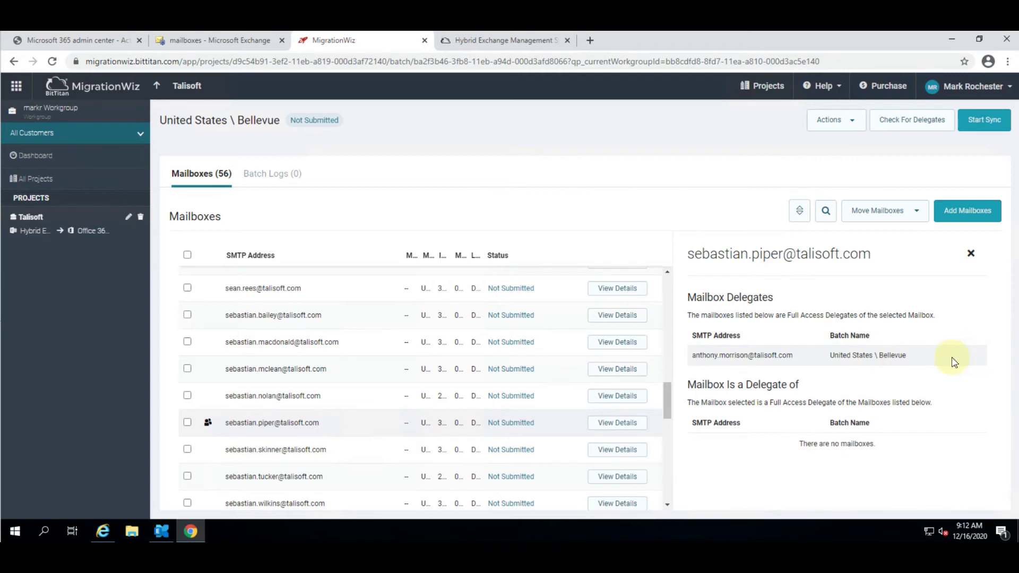
{"action": "left_click", "coordinate": [971, 255]}
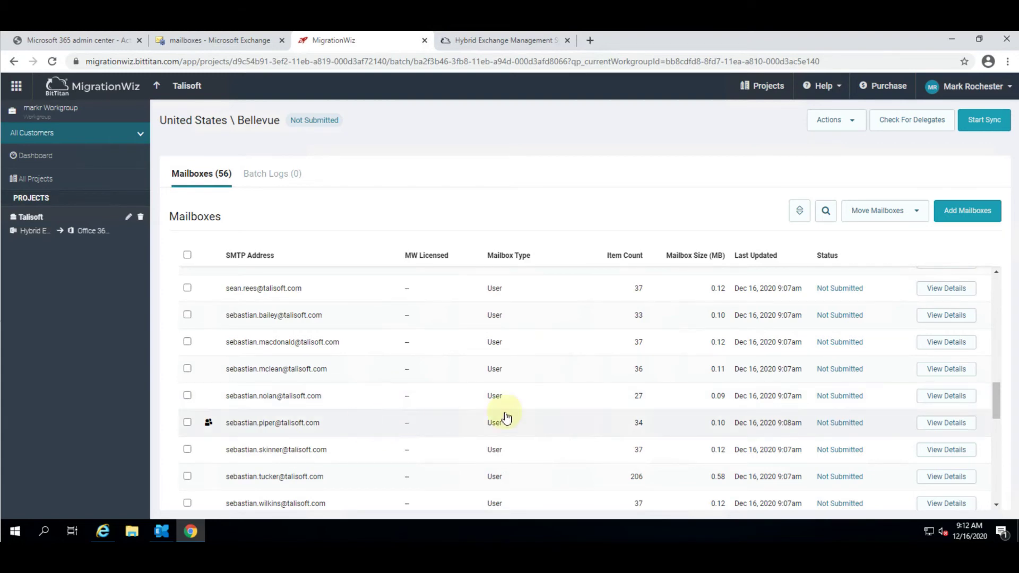
Step: Start syncing the United Kingdom \ Hadleigh batch immediately via the Hybrid Migration Endpoint - EWS
{"action": "left_click", "coordinate": [31, 217]}
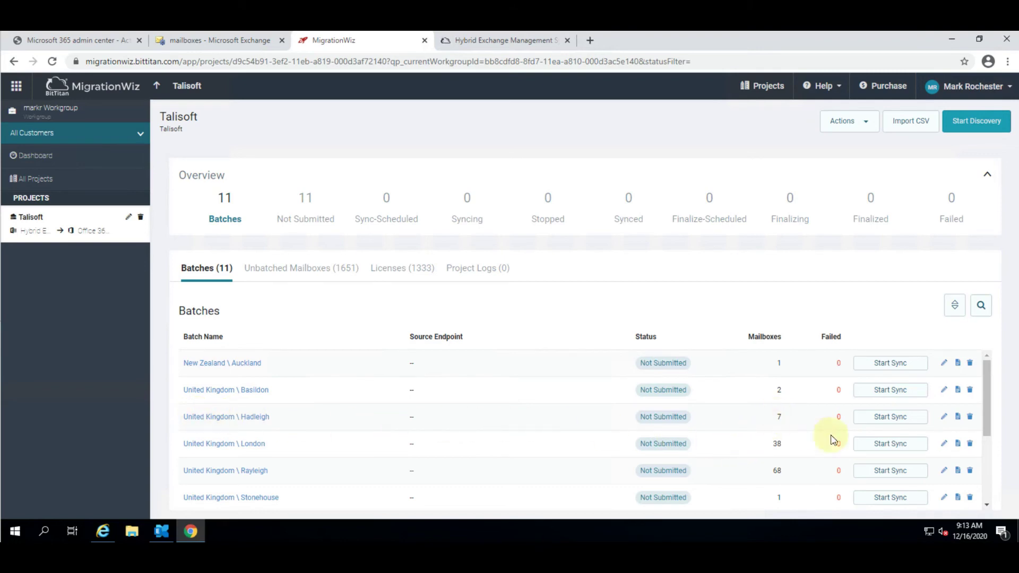
{"action": "left_click", "coordinate": [888, 417]}
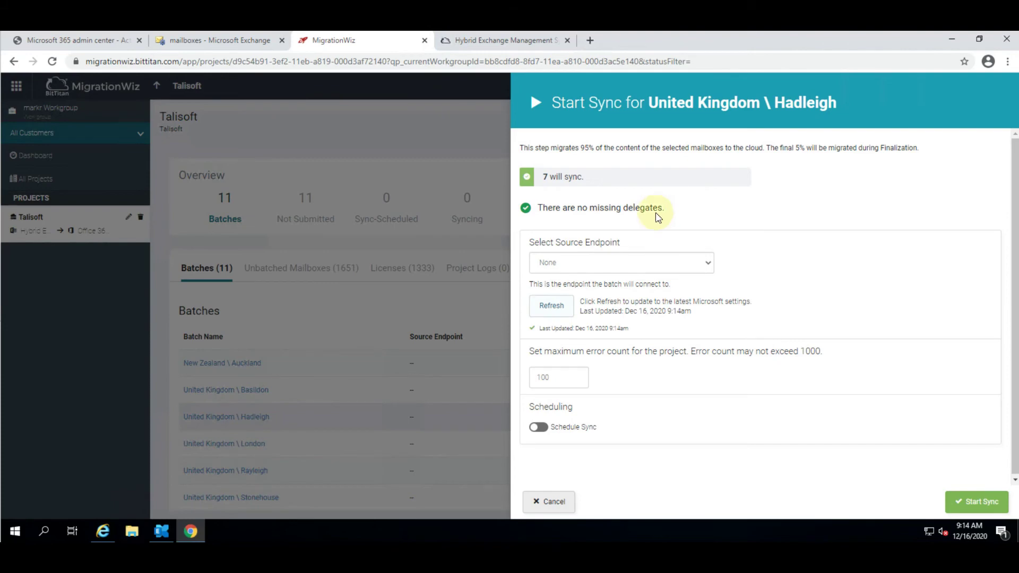
{"action": "left_click", "coordinate": [578, 264]}
{"action": "left_click", "coordinate": [611, 288]}
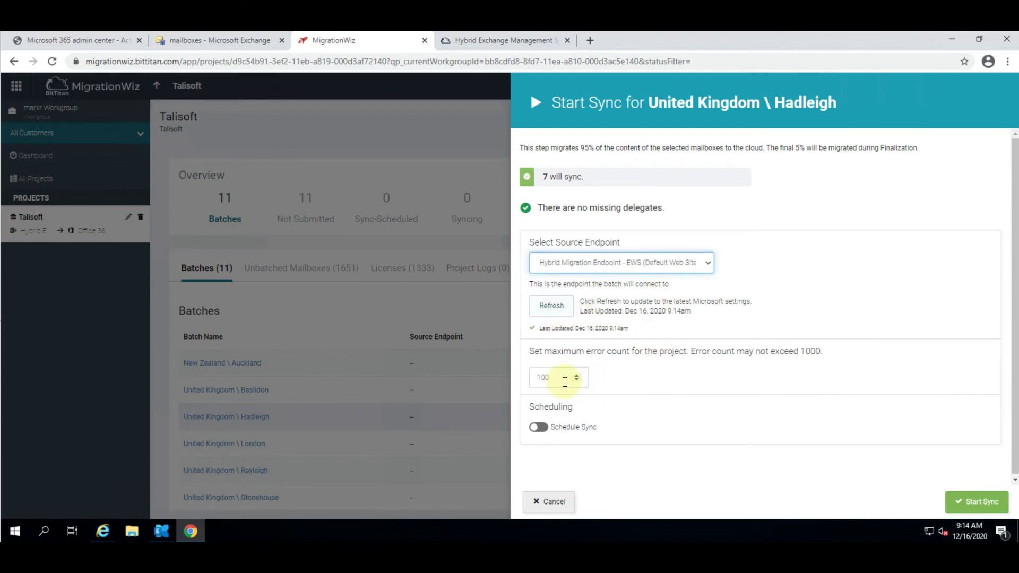
{"action": "left_click", "coordinate": [540, 427]}
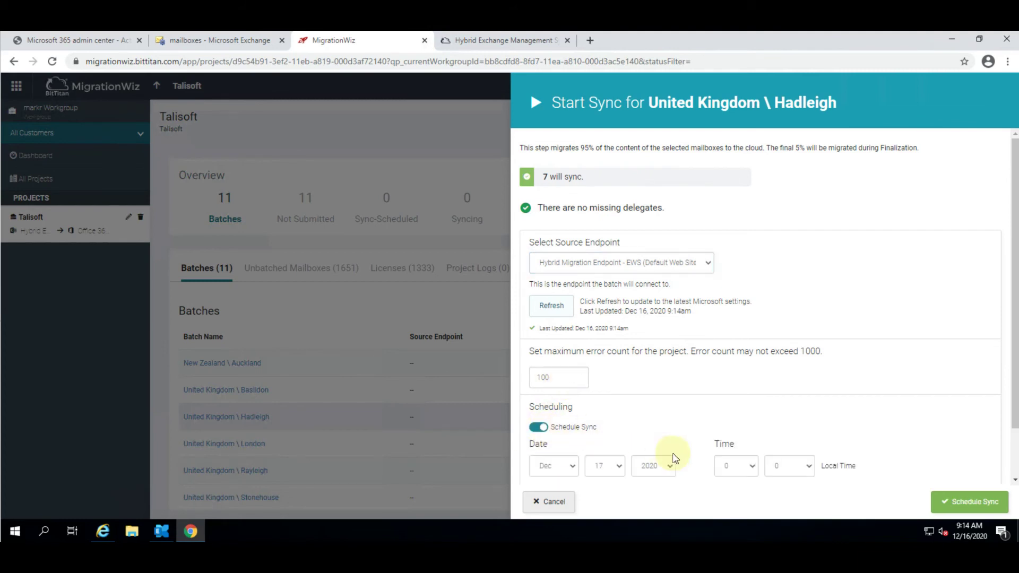
{"action": "left_click", "coordinate": [538, 428]}
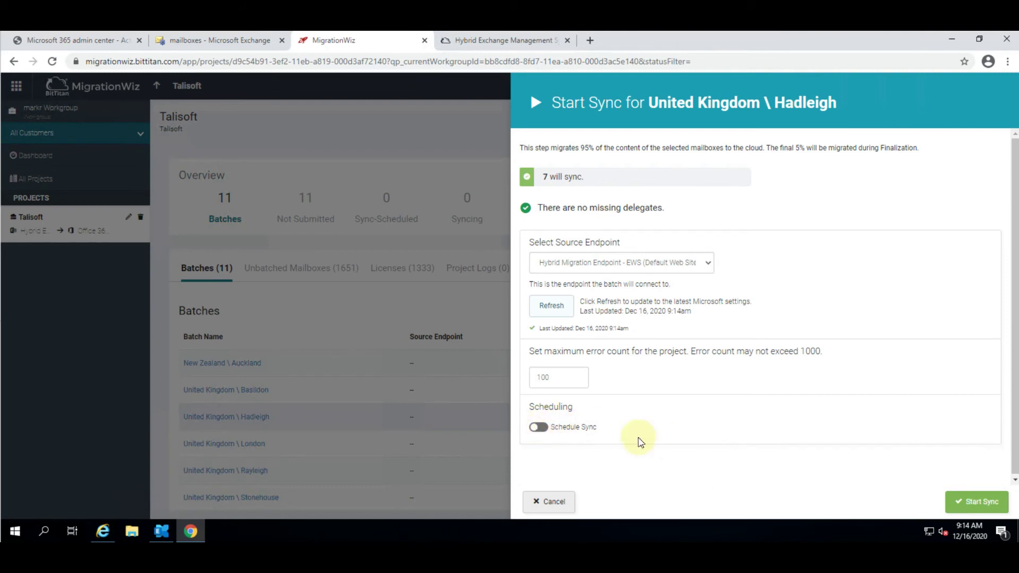
{"action": "left_click", "coordinate": [974, 503]}
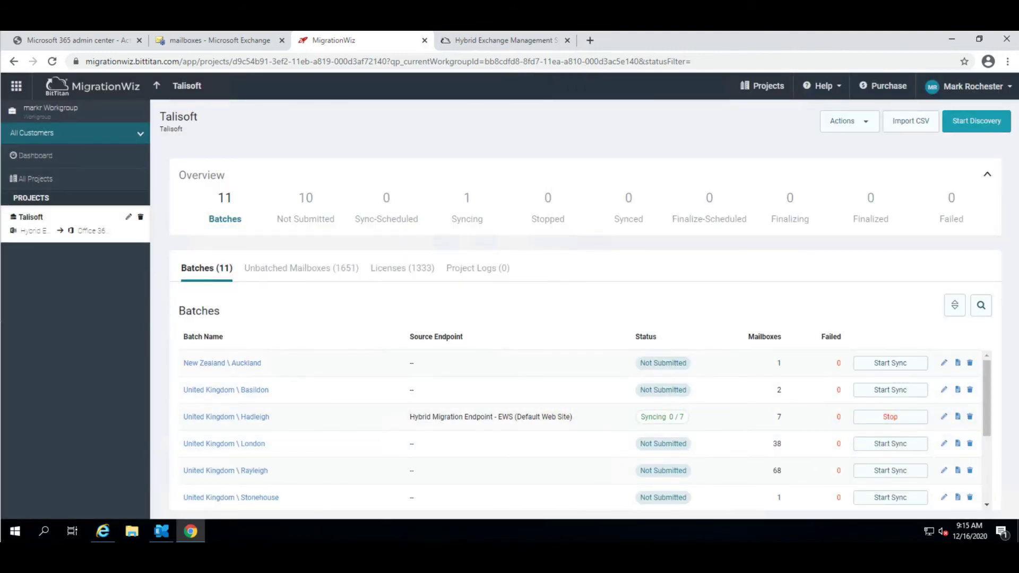
Step: Select four unbatched mailboxes and choose Actions > Move Mailboxes for them
{"action": "left_click", "coordinate": [306, 272]}
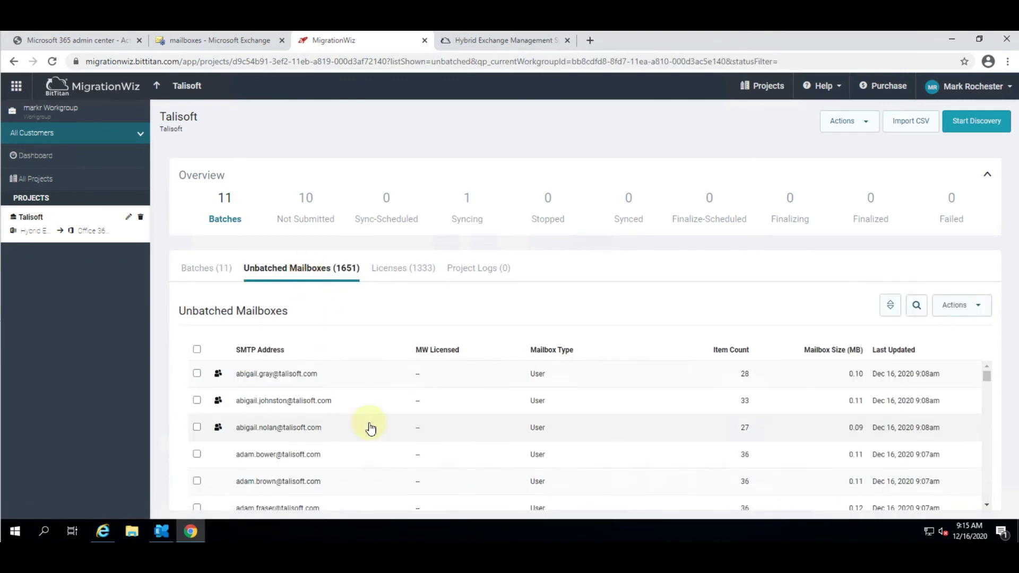
{"action": "left_click", "coordinate": [197, 373]}
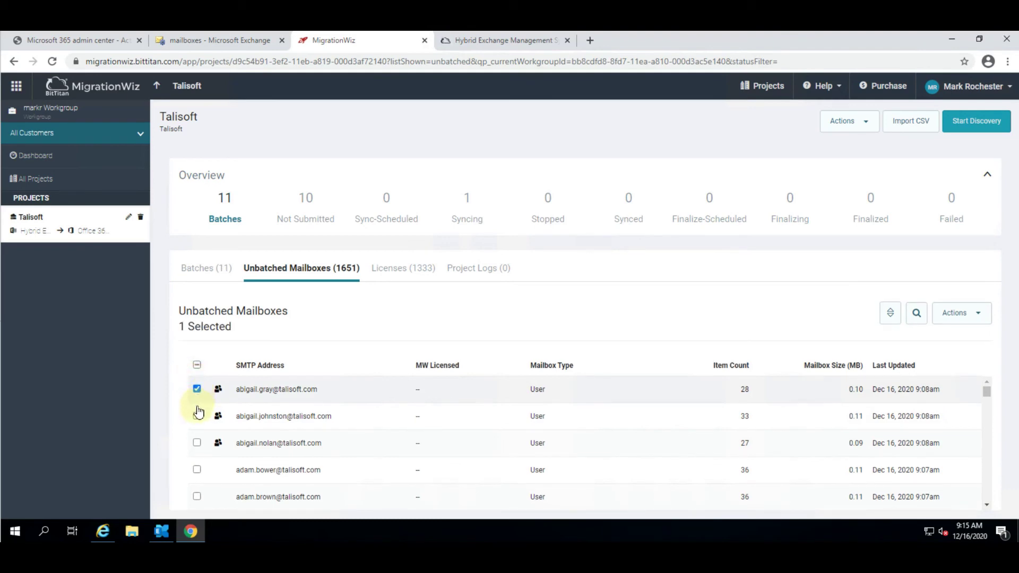
{"action": "left_click", "coordinate": [197, 416]}
{"action": "scroll", "coordinate": [235, 445], "scroll_direction": "down", "scroll_amount": 5}
{"action": "left_click", "coordinate": [197, 425]}
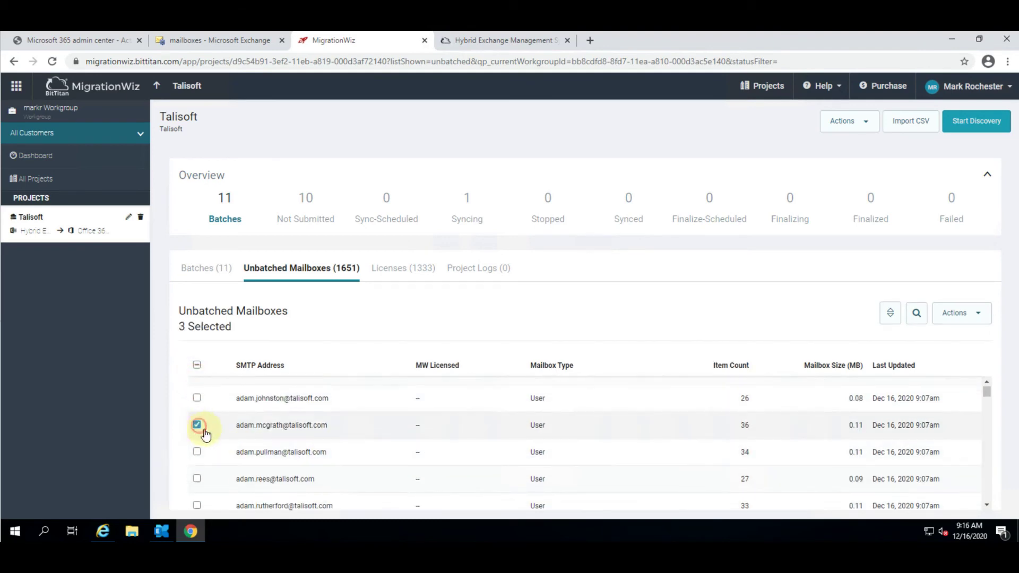
{"action": "left_click", "coordinate": [197, 479]}
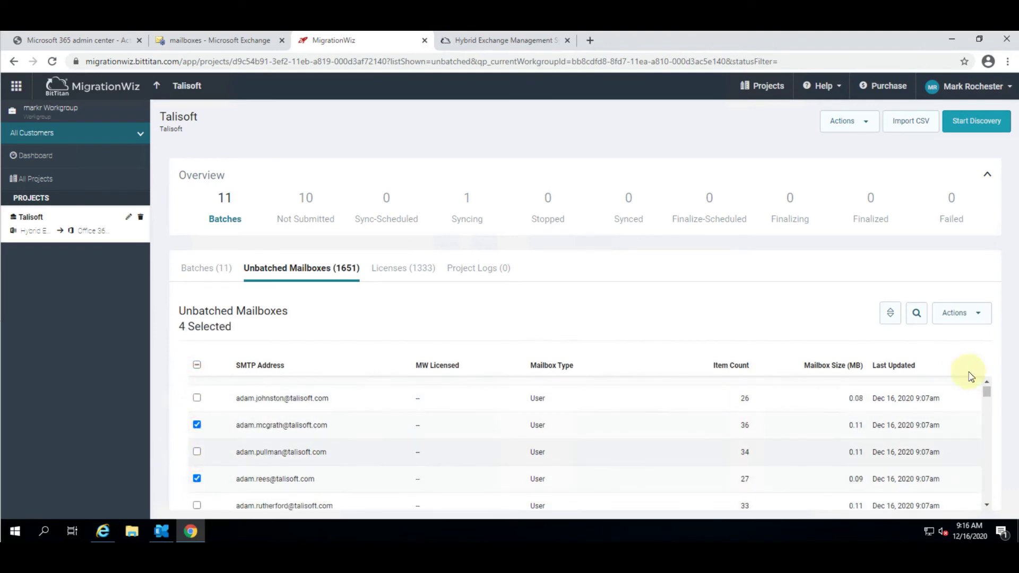
{"action": "left_click", "coordinate": [971, 317]}
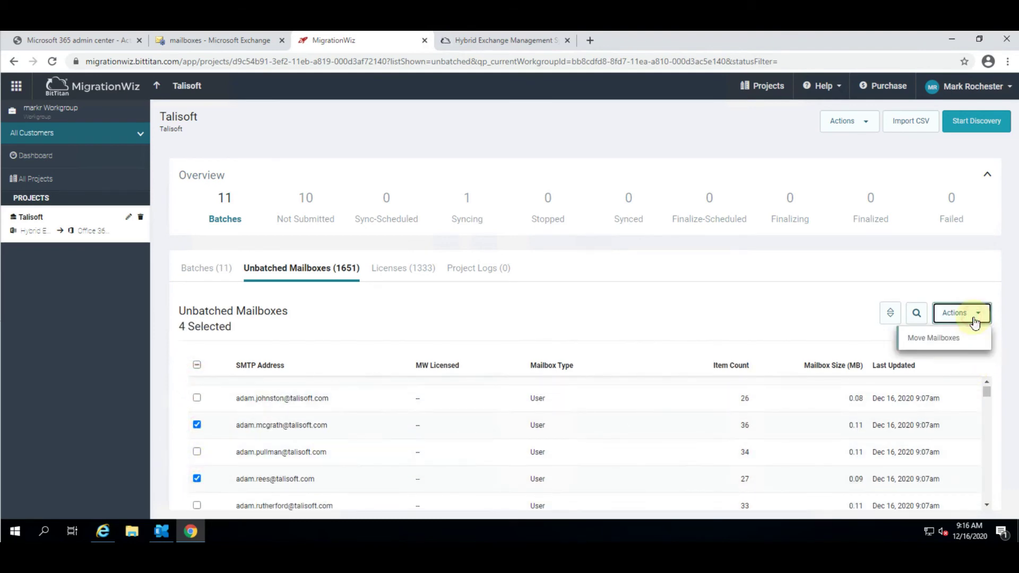
{"action": "left_click", "coordinate": [926, 341]}
{"action": "scroll", "coordinate": [636, 371], "scroll_direction": "down", "scroll_amount": 1}
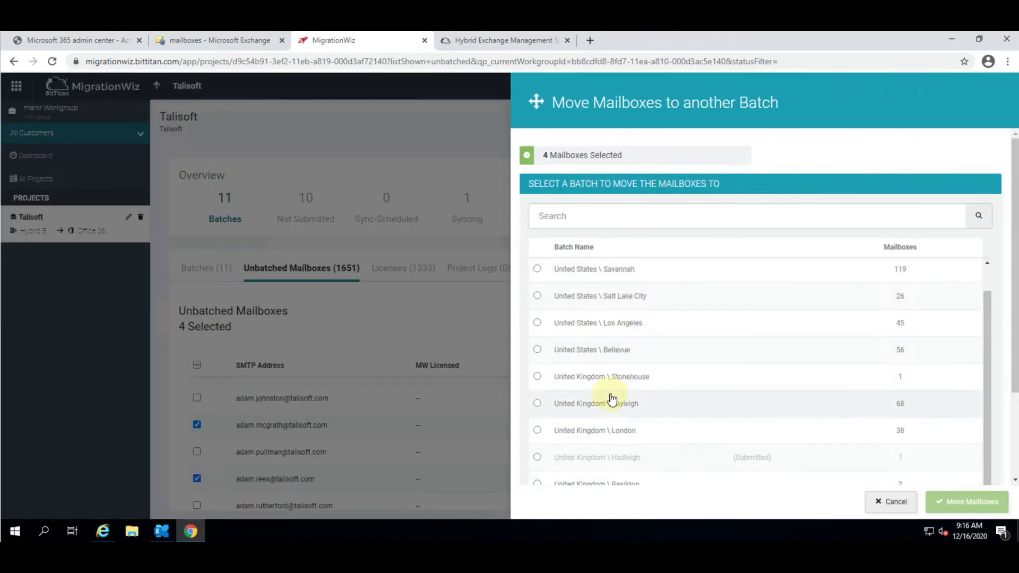
Step: Move the four mailboxes with their delegates into United Kingdom \ Stonehouse, then reopen that batch
{"action": "left_click", "coordinate": [538, 378]}
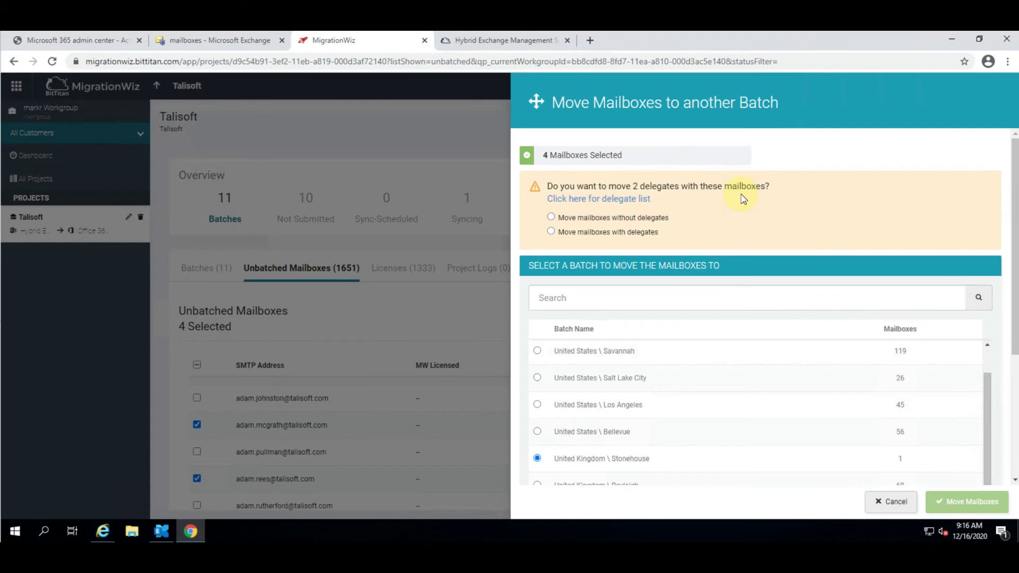
{"action": "left_click", "coordinate": [551, 232]}
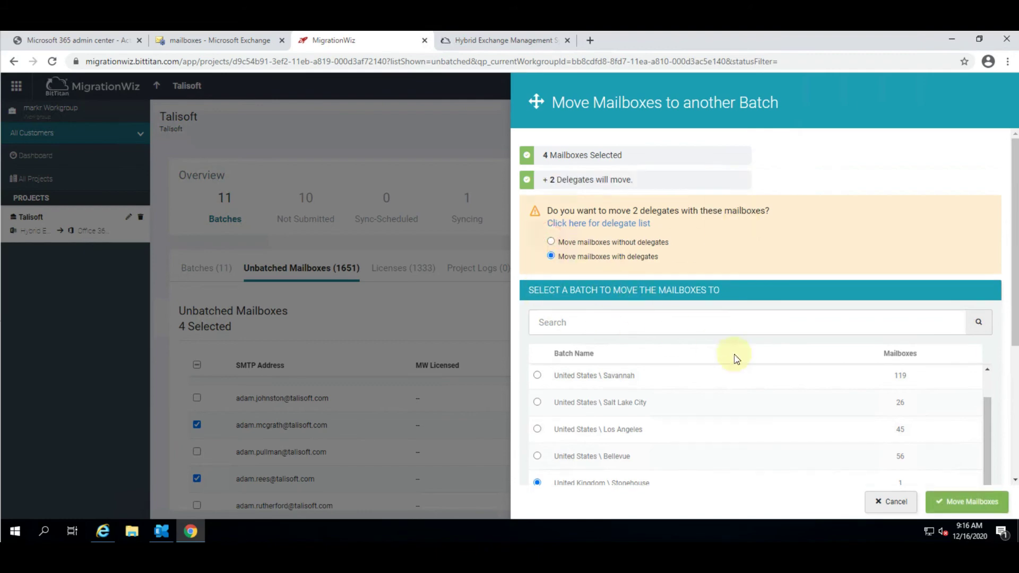
{"action": "left_click", "coordinate": [963, 507]}
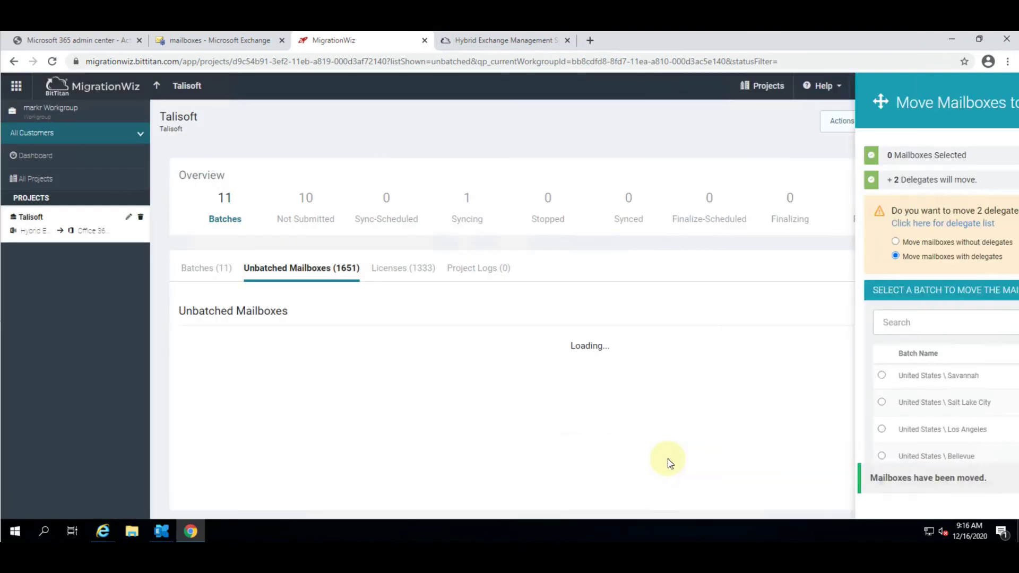
{"action": "left_click", "coordinate": [206, 268]}
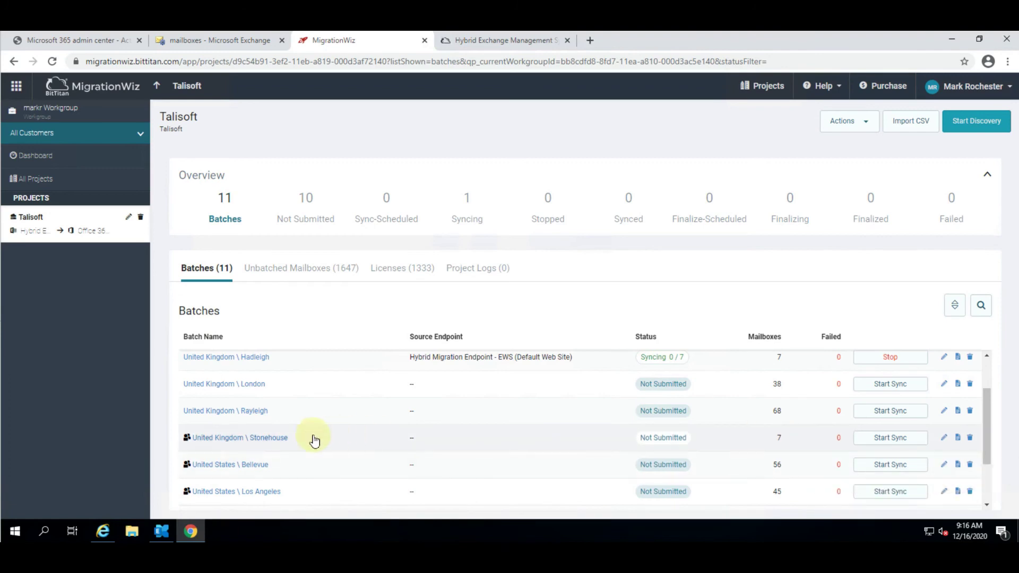
{"action": "left_click", "coordinate": [218, 437]}
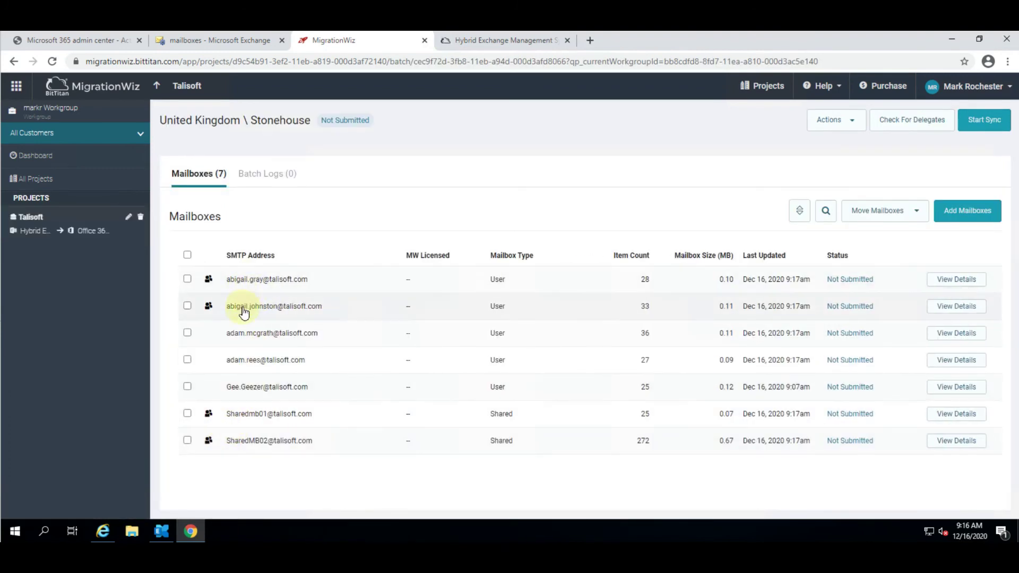
Step: Inspect one Stonehouse mailbox's delegates, then begin finalizing the United Kingdom \ Hadleigh batch
{"action": "left_click", "coordinate": [208, 310]}
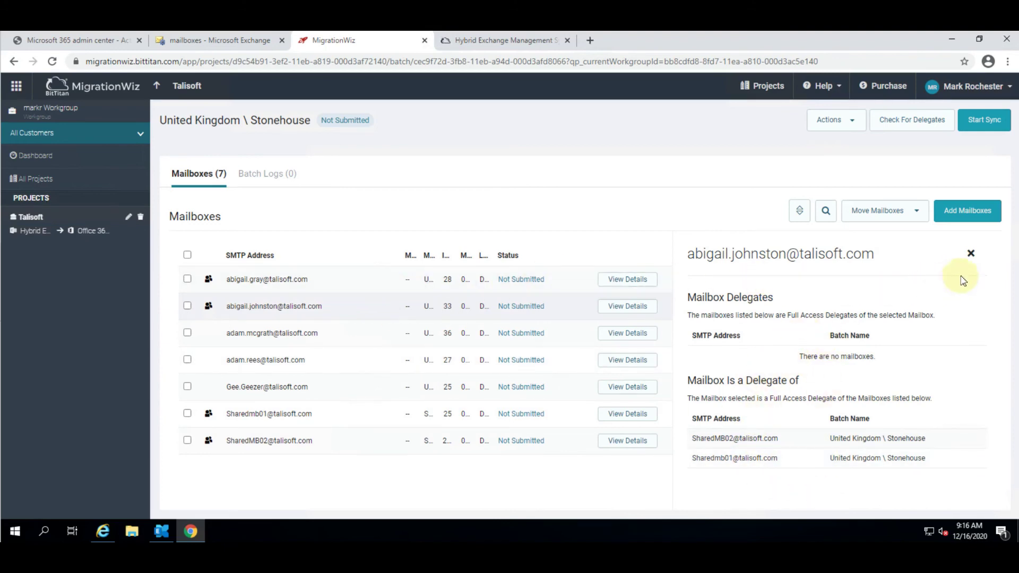
{"action": "left_click", "coordinate": [970, 253]}
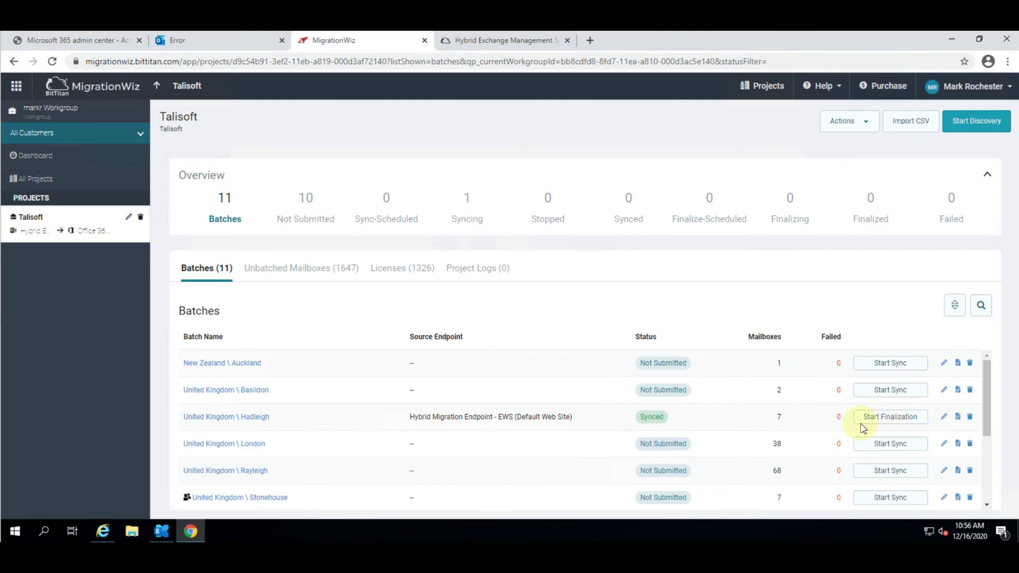
{"action": "left_click", "coordinate": [884, 418]}
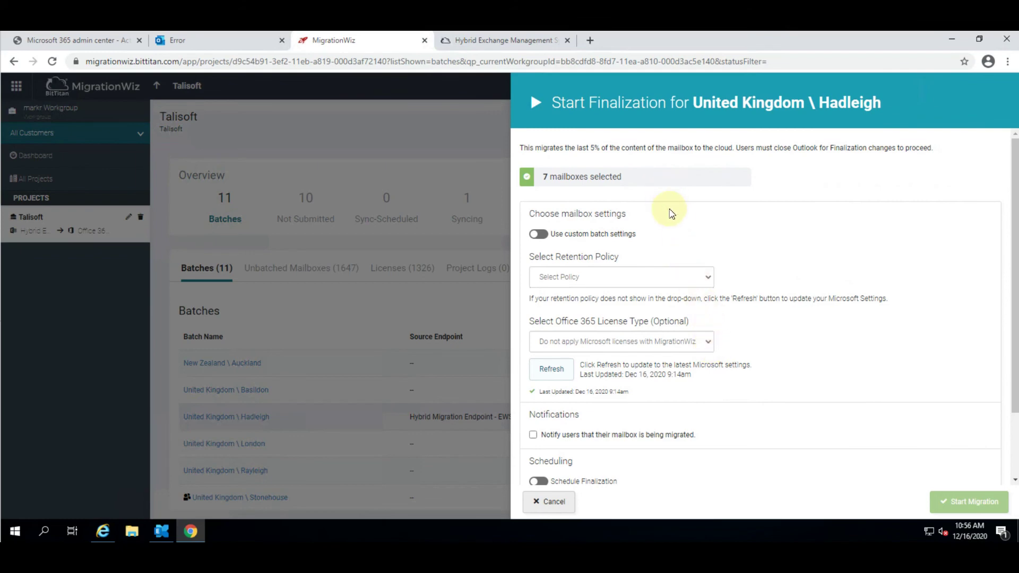
Step: Leave custom settings off; choose Default MRM Policy, DEVELOPERPACK_E5 licence and United States location
{"action": "left_click", "coordinate": [539, 234]}
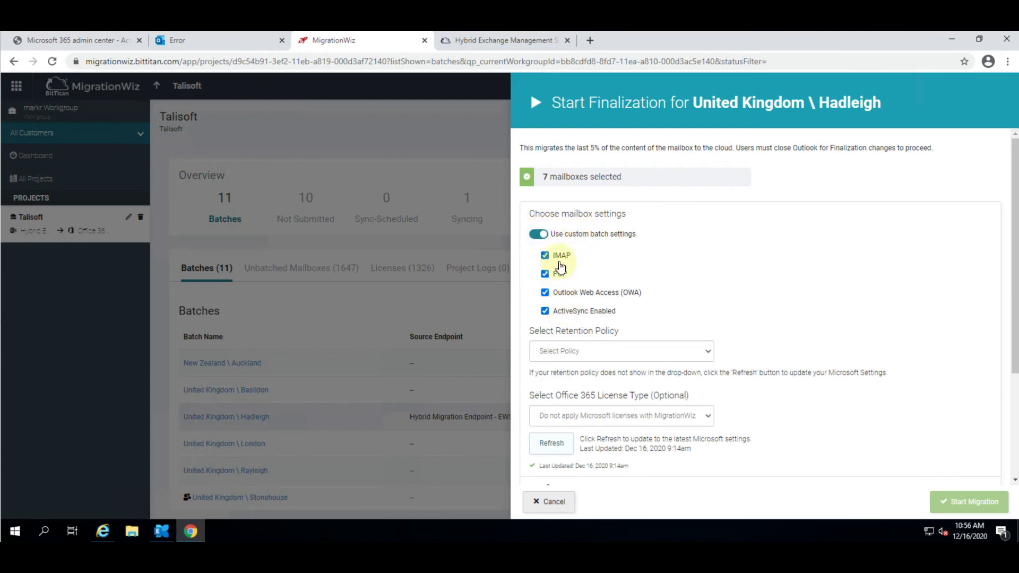
{"action": "left_click", "coordinate": [539, 240]}
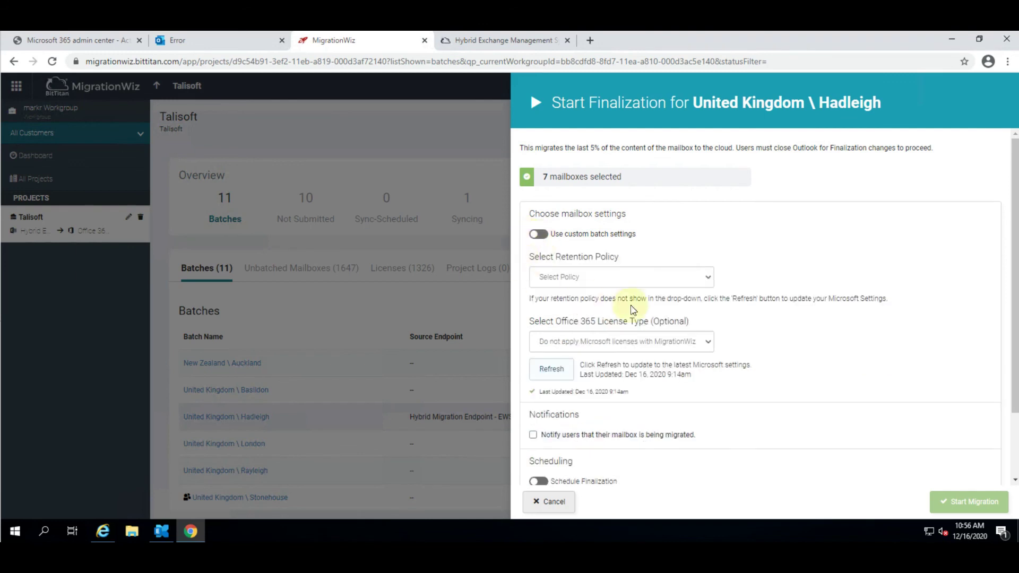
{"action": "left_click", "coordinate": [613, 278]}
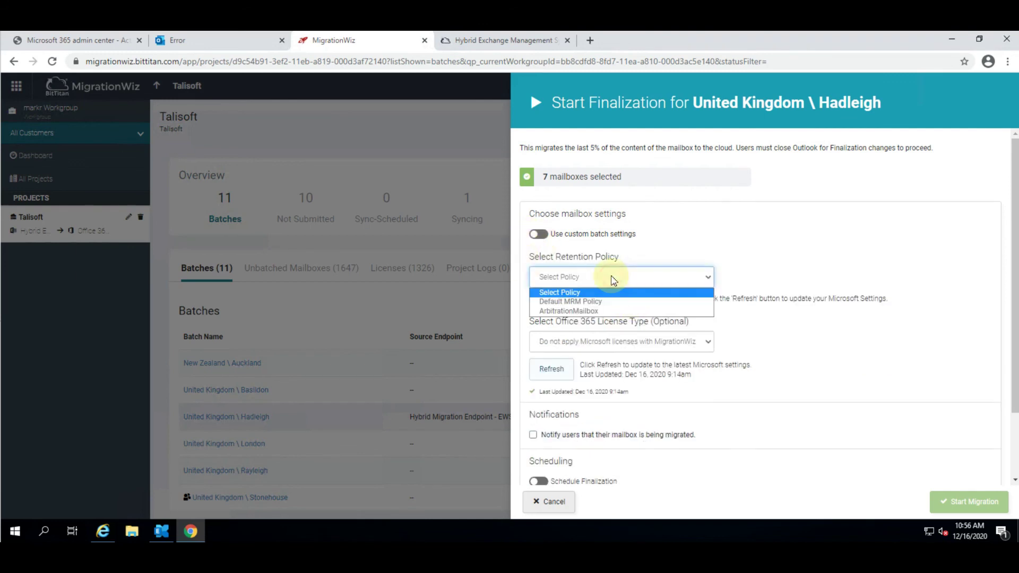
{"action": "left_click", "coordinate": [597, 302]}
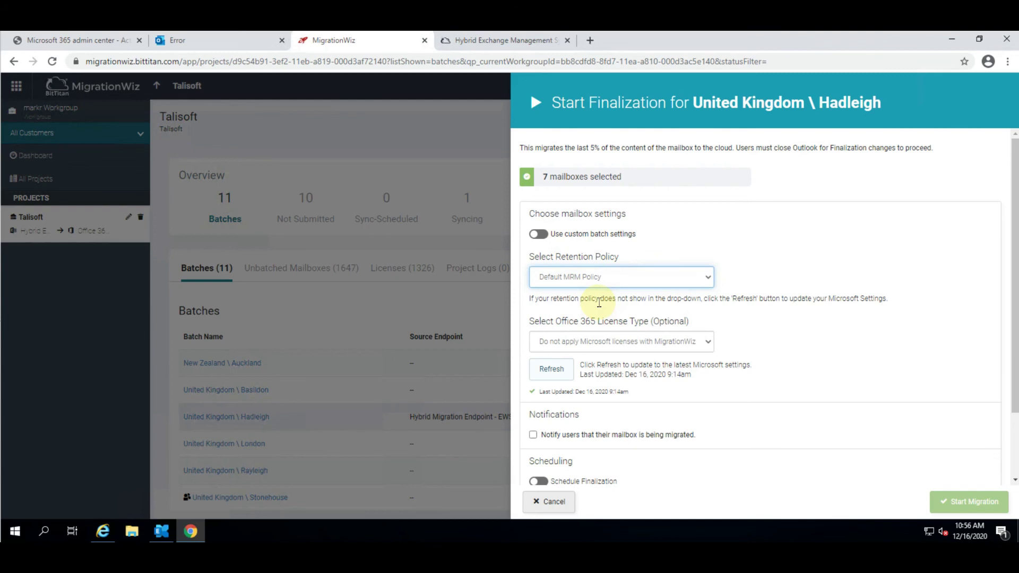
{"action": "left_click", "coordinate": [669, 348]}
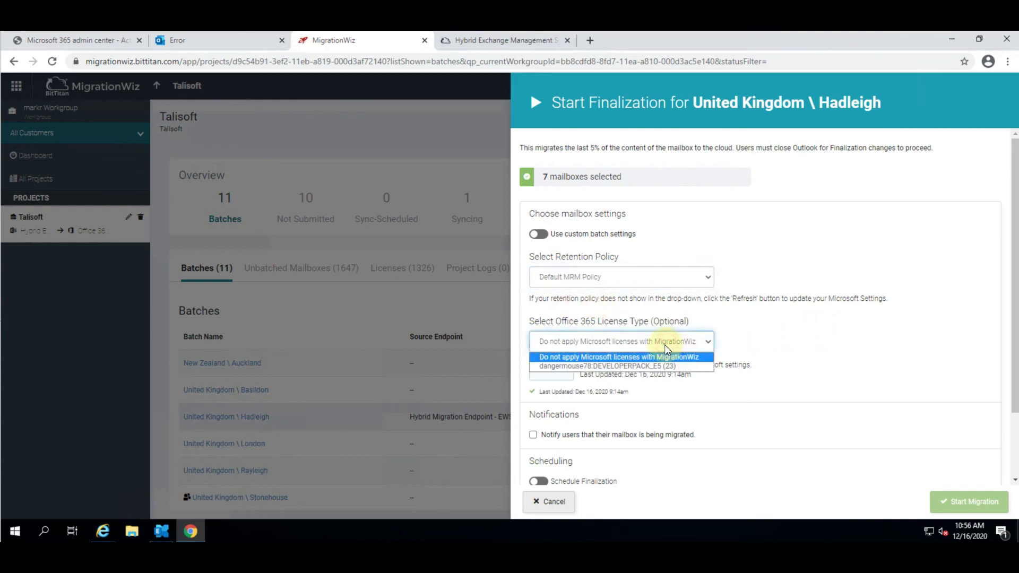
{"action": "left_click", "coordinate": [602, 367]}
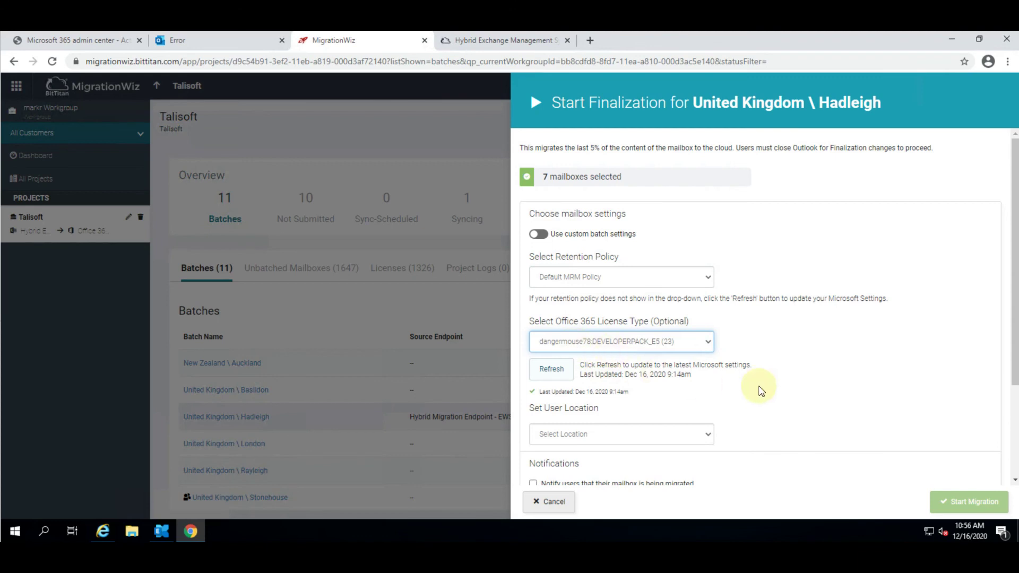
{"action": "left_click", "coordinate": [646, 434]}
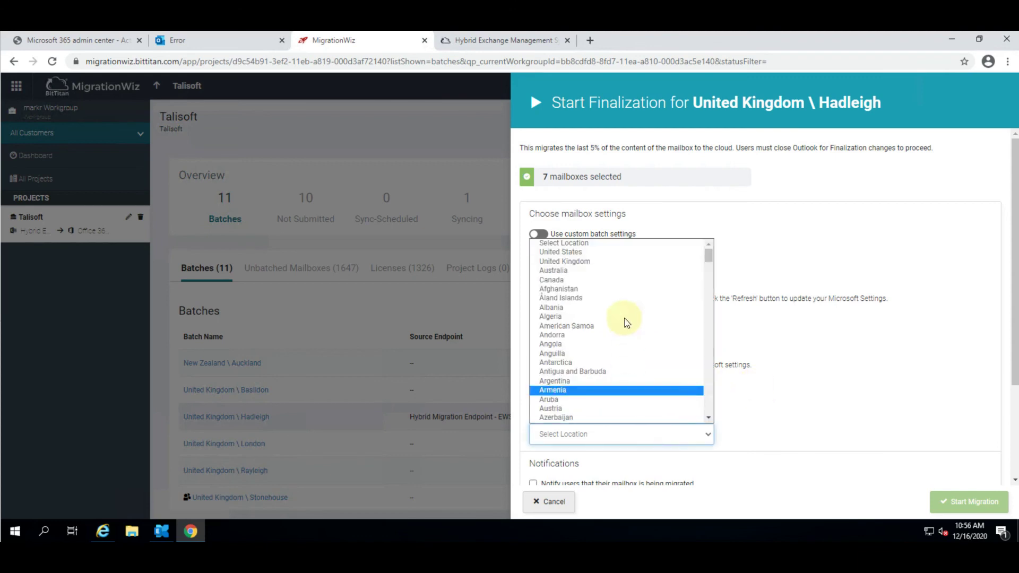
{"action": "left_click", "coordinate": [603, 251]}
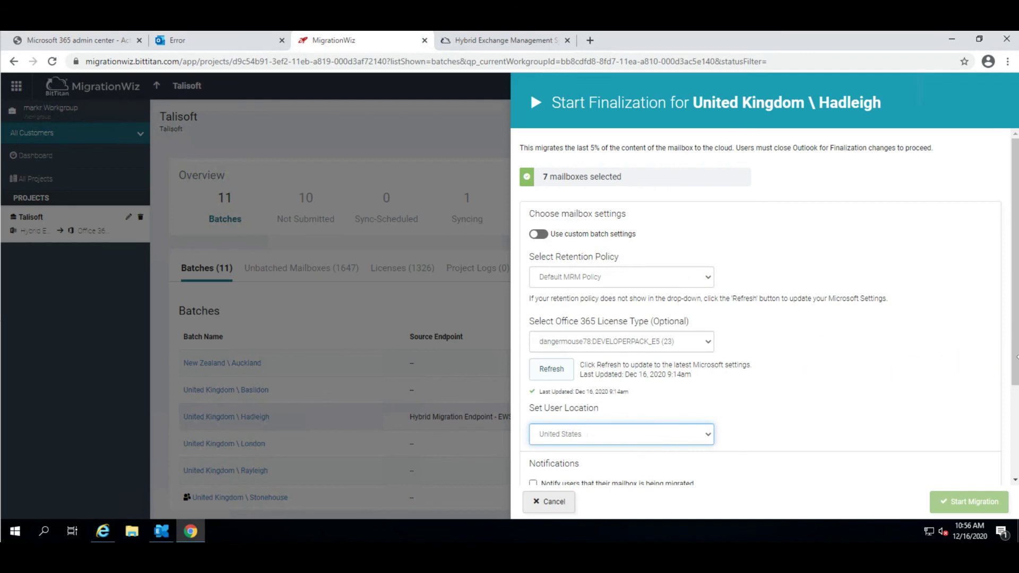
{"action": "scroll", "coordinate": [1013, 403], "scroll_direction": "down", "scroll_amount": 3}
{"action": "scroll", "coordinate": [1011, 445], "scroll_direction": "down", "scroll_amount": 1}
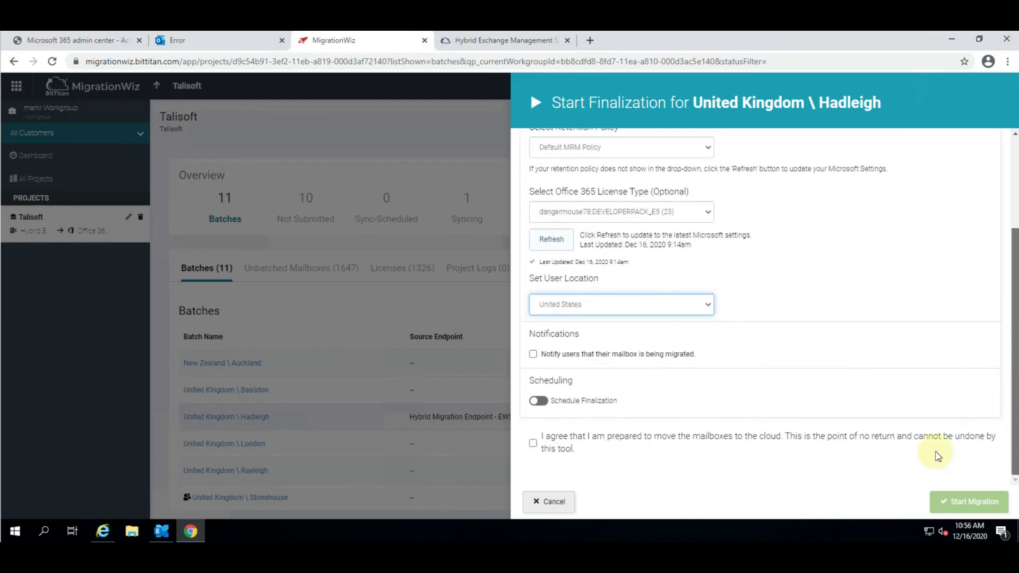
Step: Accept the point-of-no-return agreement and finalize Hadleigh now, with scheduling left off
{"action": "left_click", "coordinate": [541, 403]}
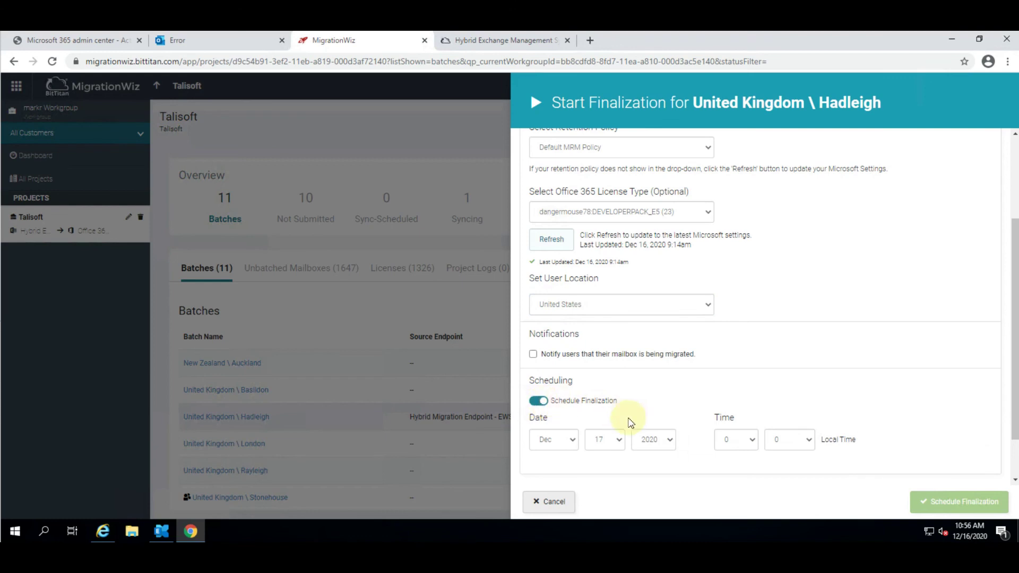
{"action": "left_click", "coordinate": [538, 401]}
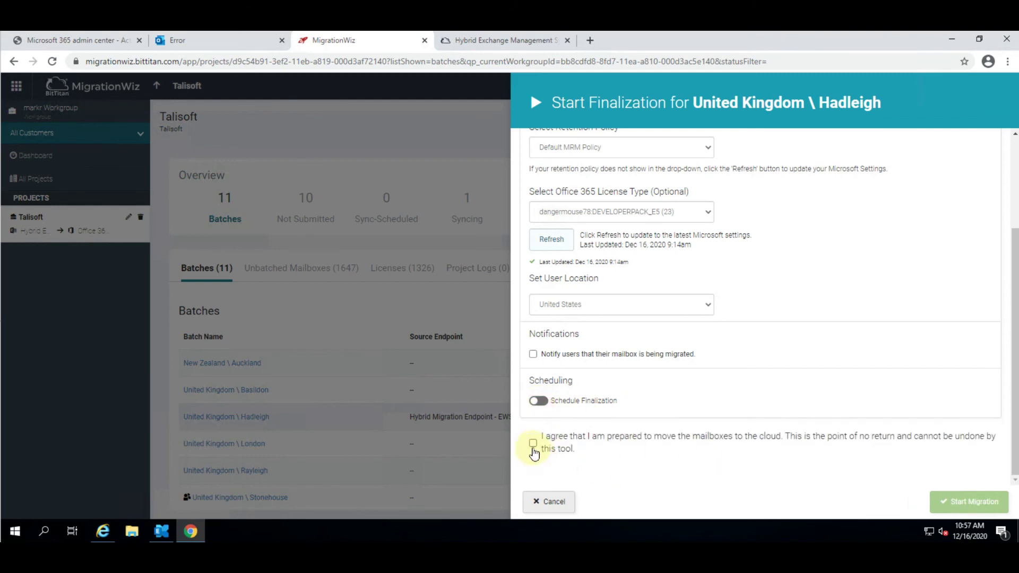
{"action": "left_click", "coordinate": [534, 446]}
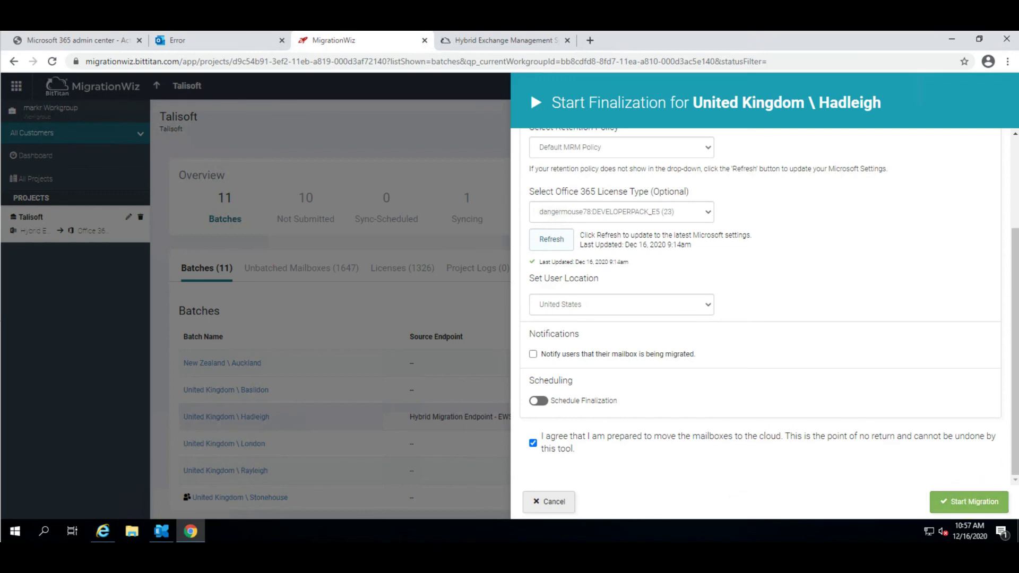
{"action": "left_click", "coordinate": [963, 501]}
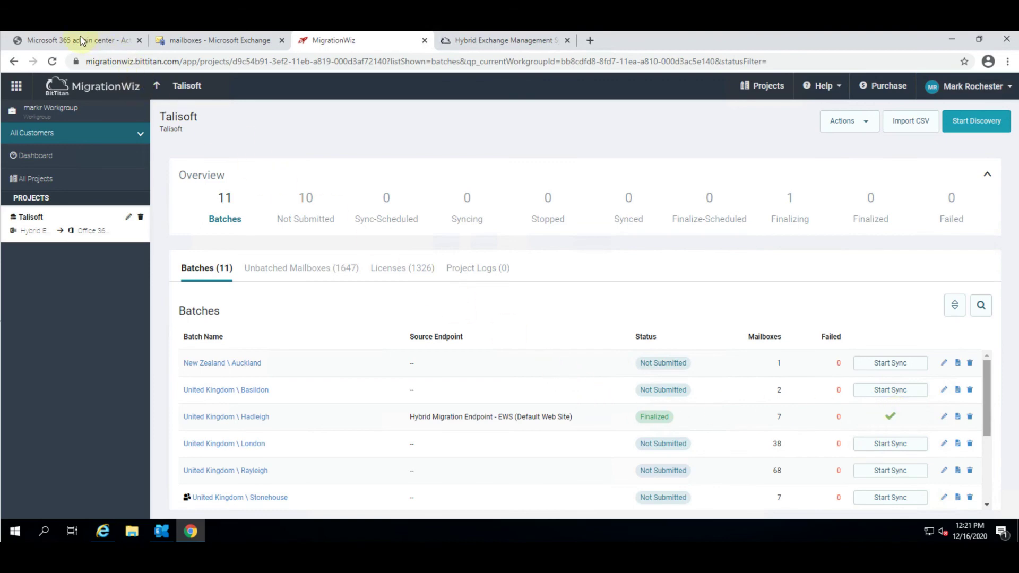
Step: Switch to the Microsoft 365 admin center's Active users list
{"action": "left_click", "coordinate": [80, 41]}
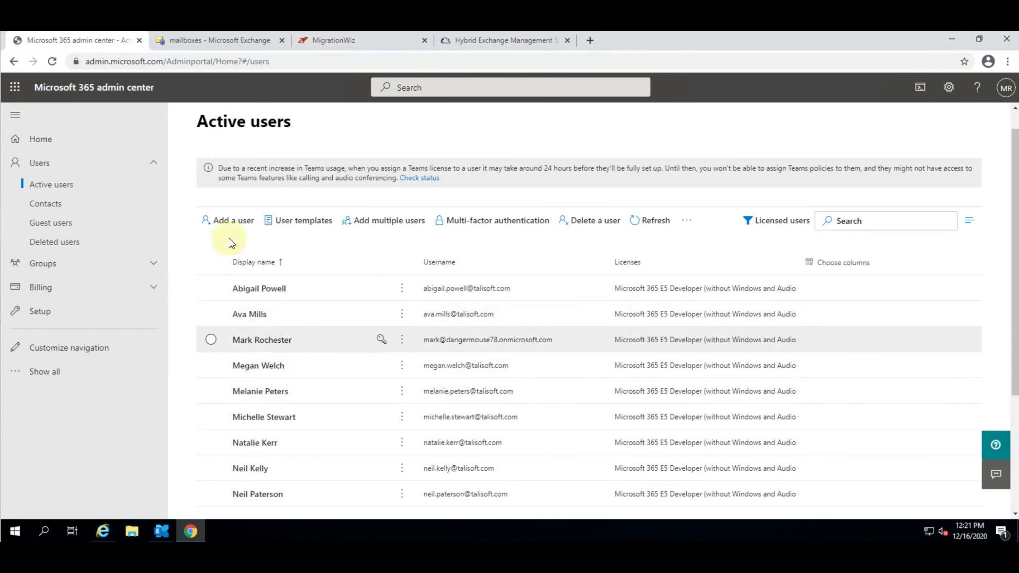
Step: Switch to the Exchange admin center's mailboxes list showing the migrated talisoft users
{"action": "left_click", "coordinate": [204, 41]}
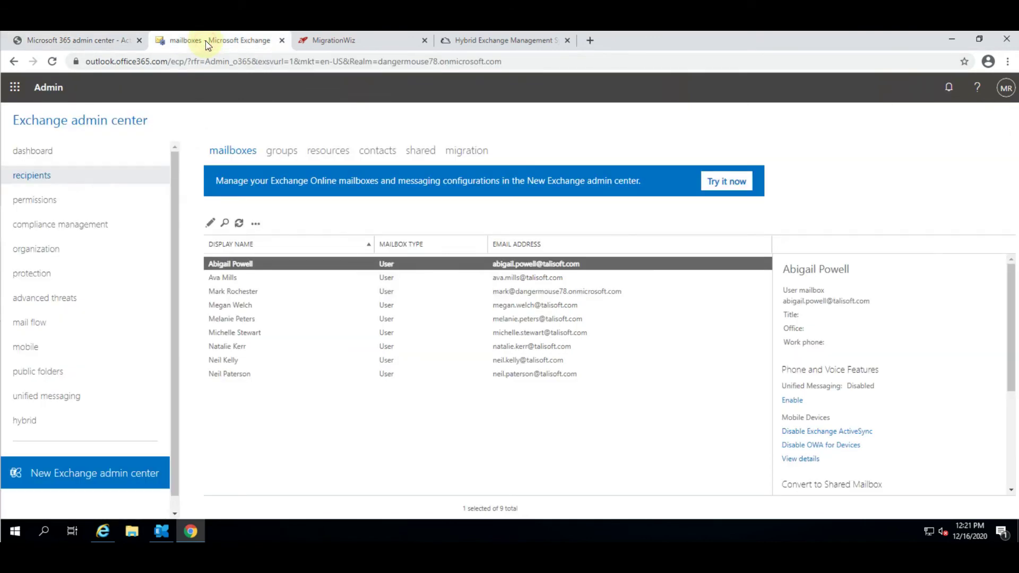